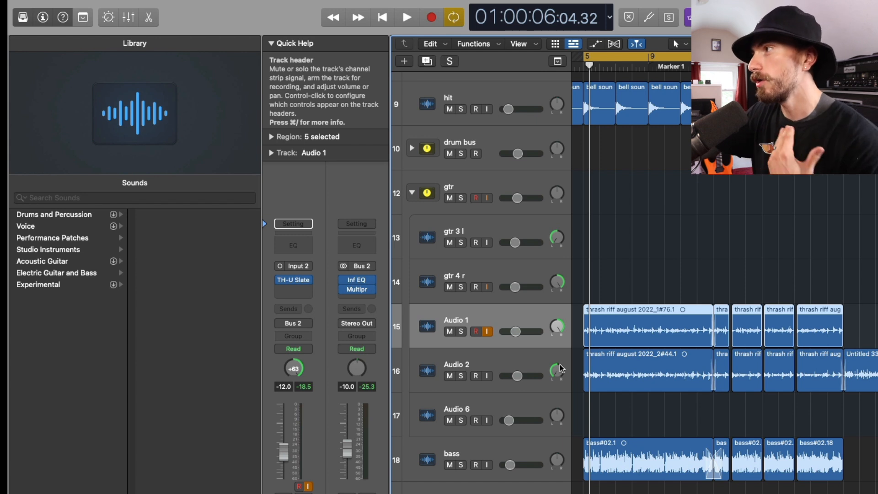
Solo the gtr track stack and play back the guitar section on its own.
left_click(536, 366)
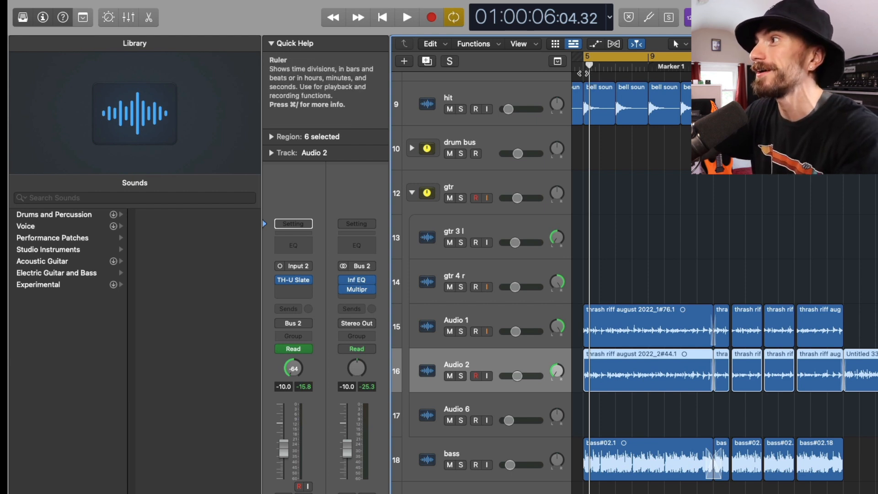
key("space")
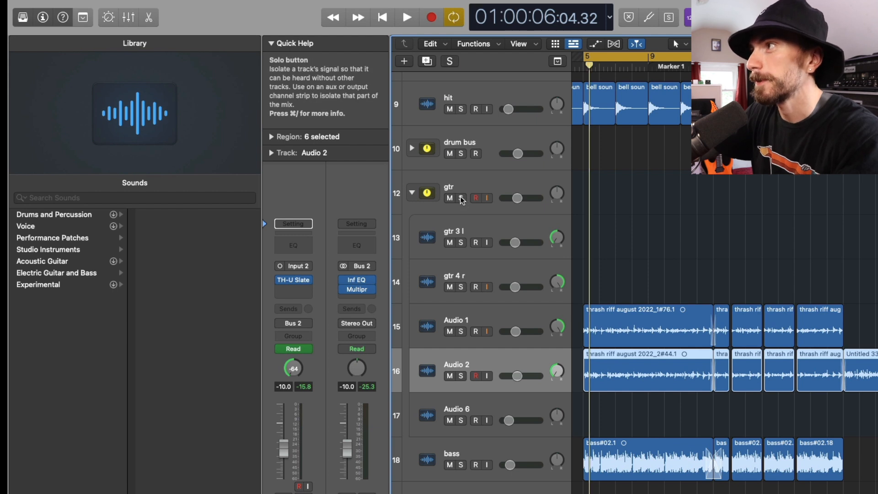
left_click(461, 198)
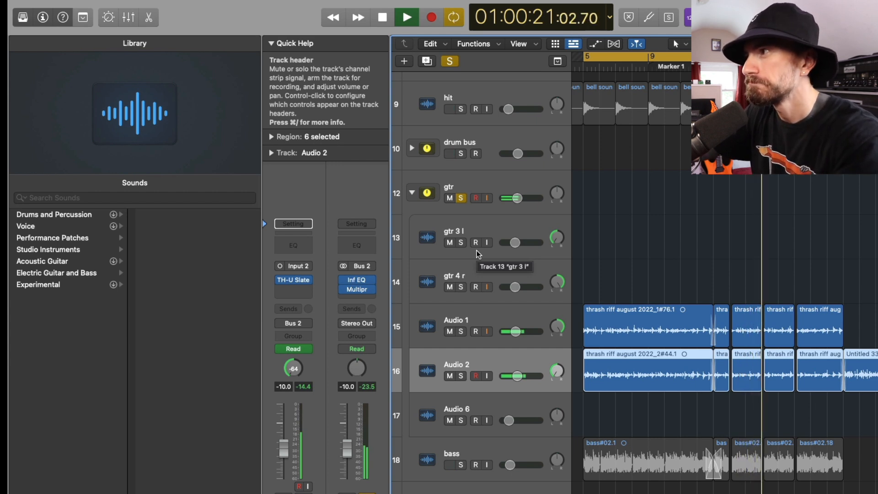
key("space")
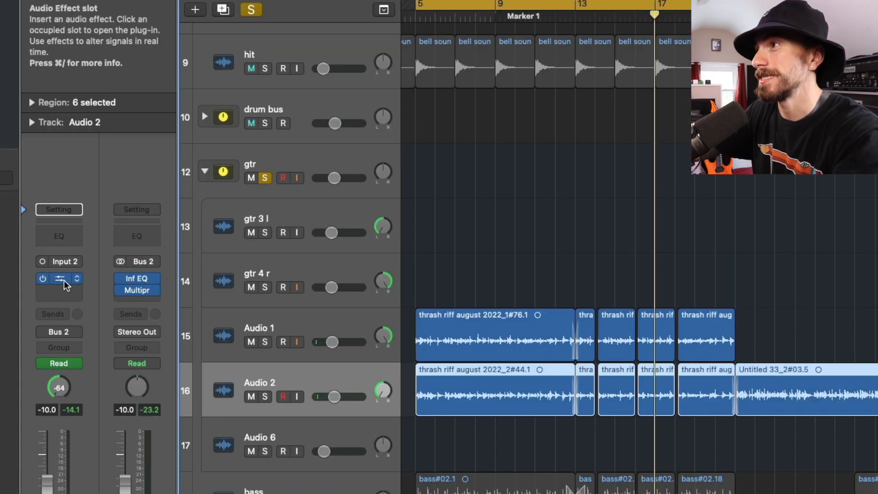
Open the TH-U Slate plug-in on Audio 2 and inspect its pedals, Randall amp and Modern cabinet, including the cabinet's options.
left_click(64, 285)
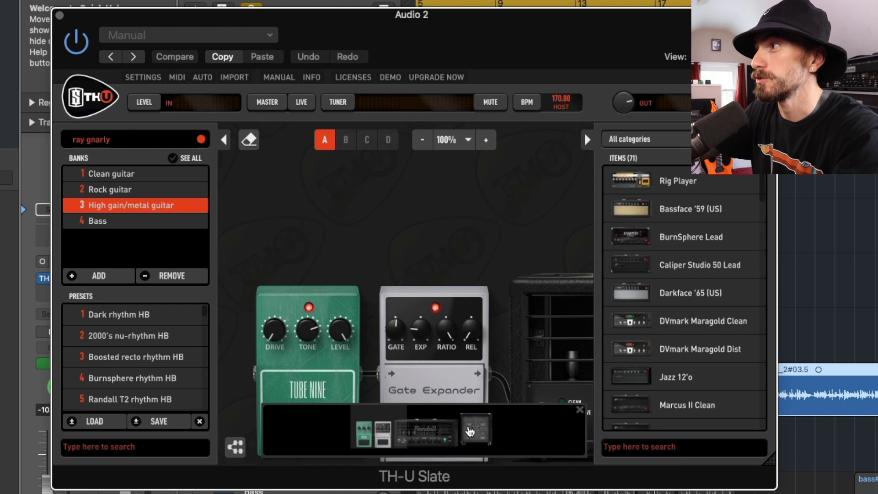
scroll(451, 350, "down", 3)
scroll(451, 353, "down", 2)
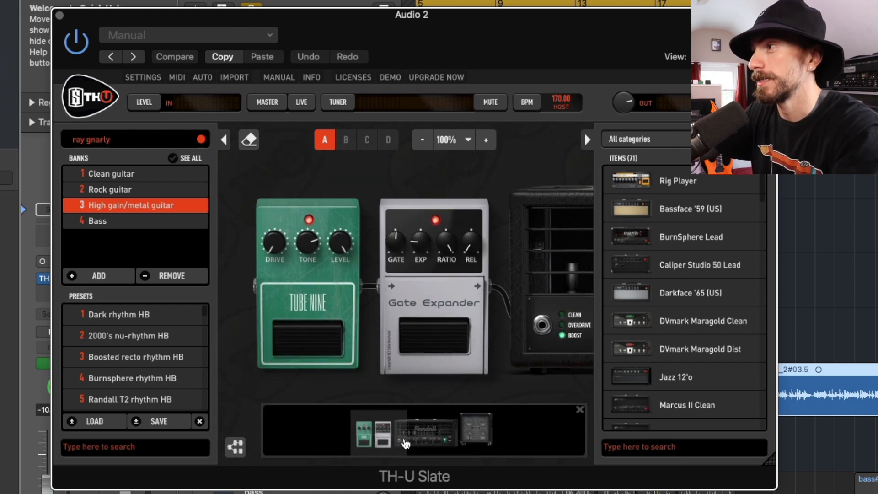
left_click_drag(398, 443, 430, 436)
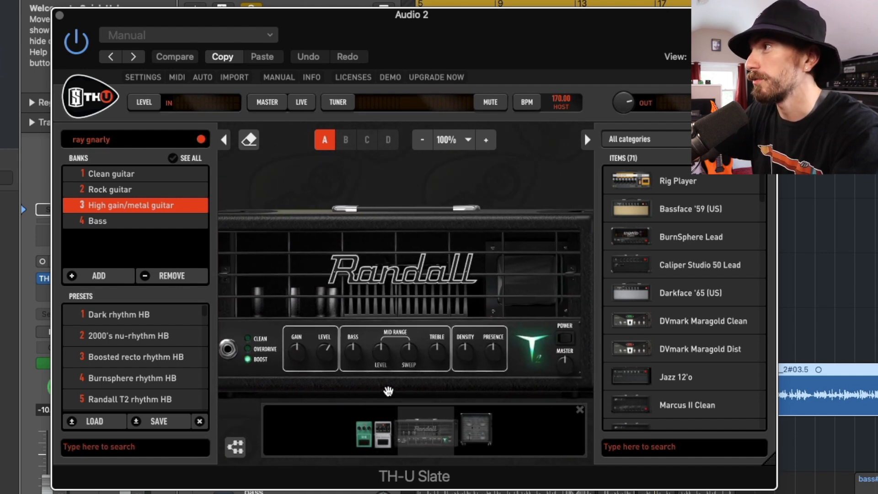
left_click(476, 430)
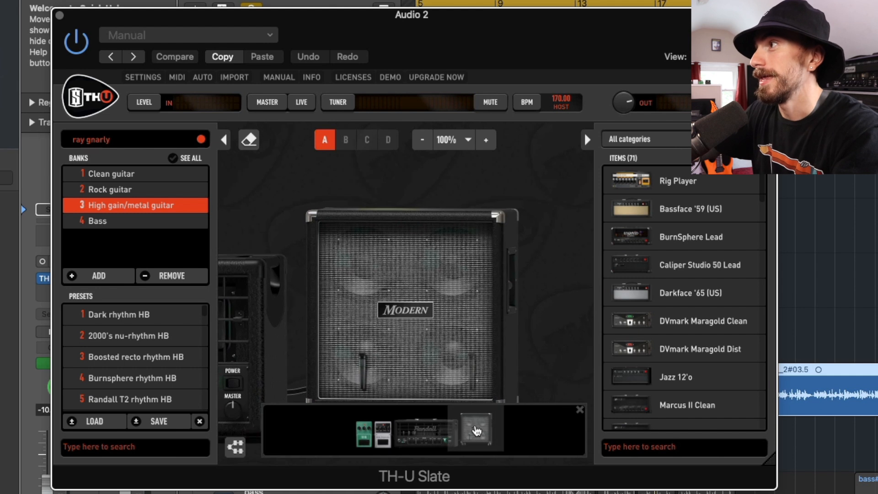
left_click_drag(477, 431, 464, 432)
mouse_move(438, 200)
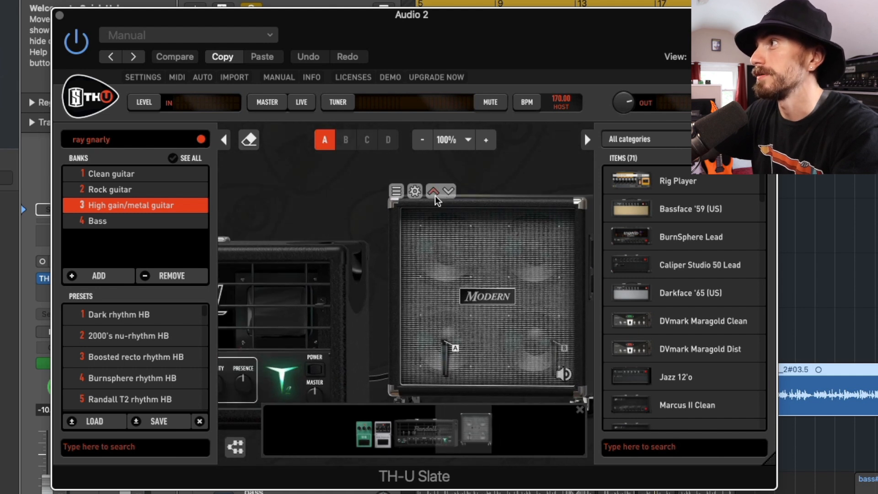
left_click(396, 190)
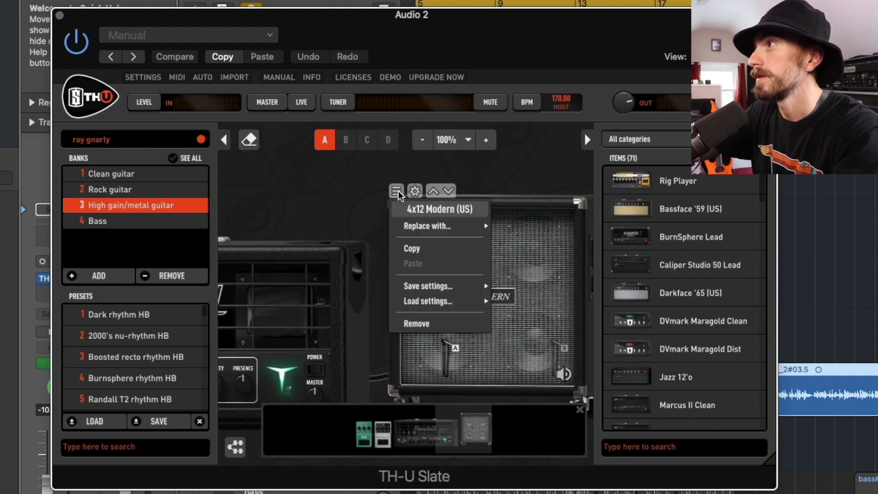
mouse_move(492, 241)
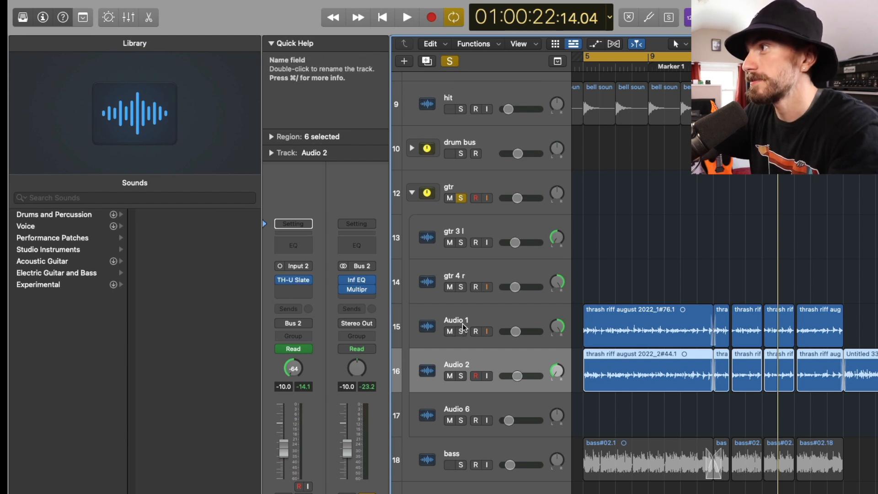
Compare the channel strips of the Audio 1 and Audio 2 guitar tracks.
left_click(473, 314)
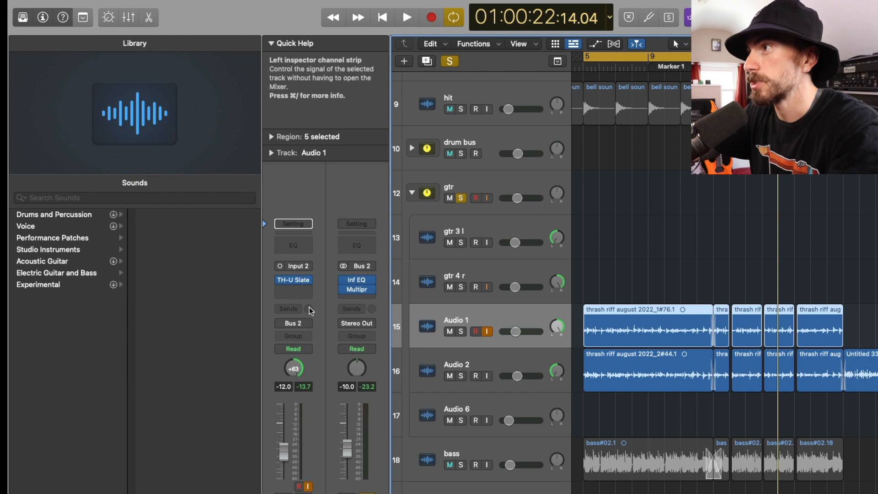
left_click(505, 357)
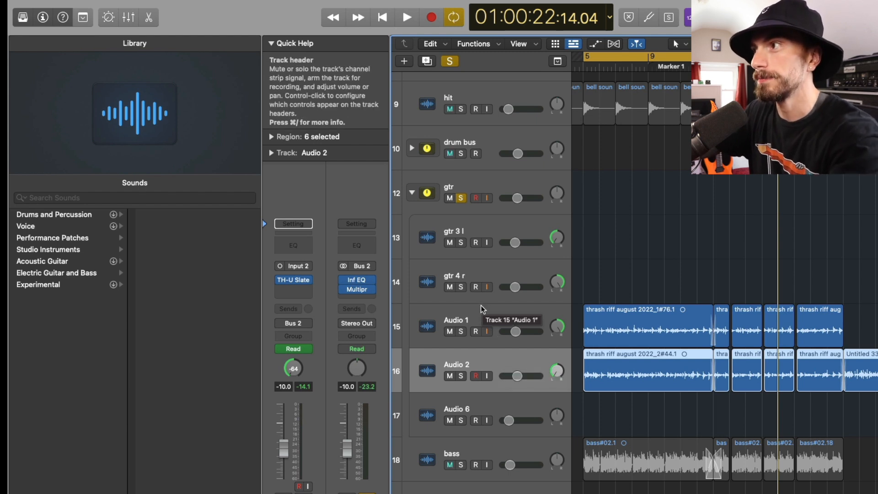
Open the Infinity EQ on the gtr stack and examine its 6.12 kHz and 1.51 kHz boost bands.
left_click(479, 190)
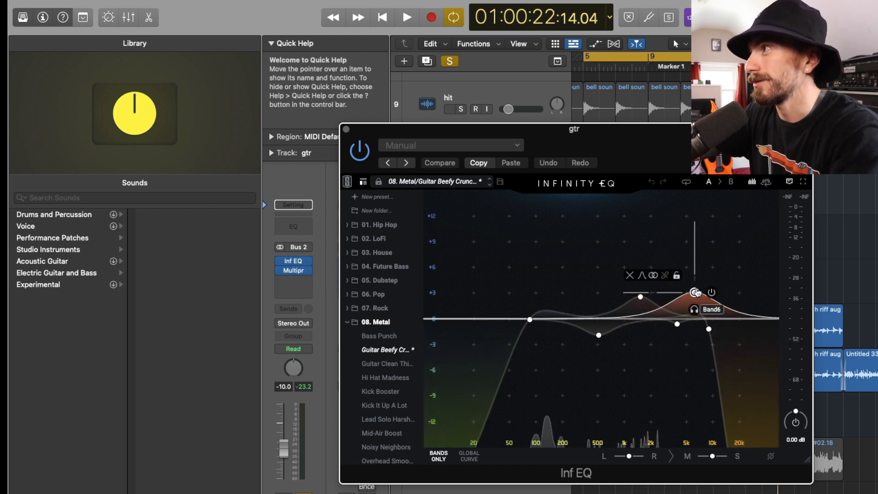
left_click(695, 293)
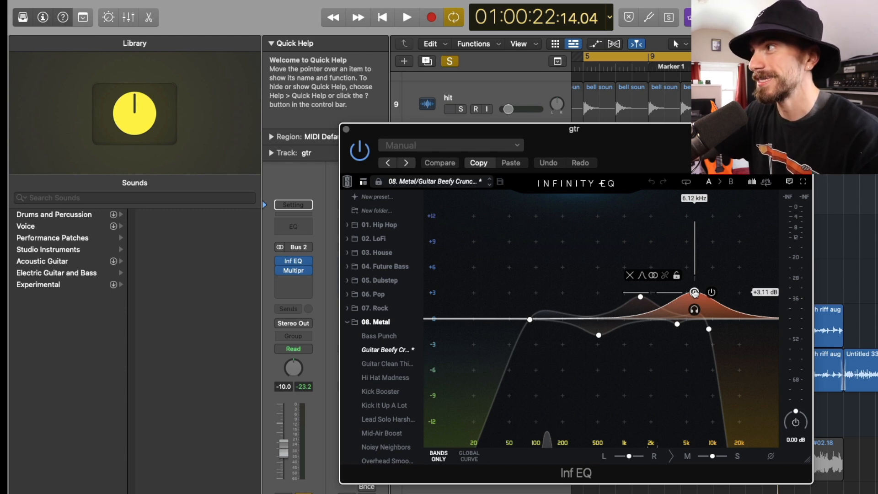
left_click(641, 297)
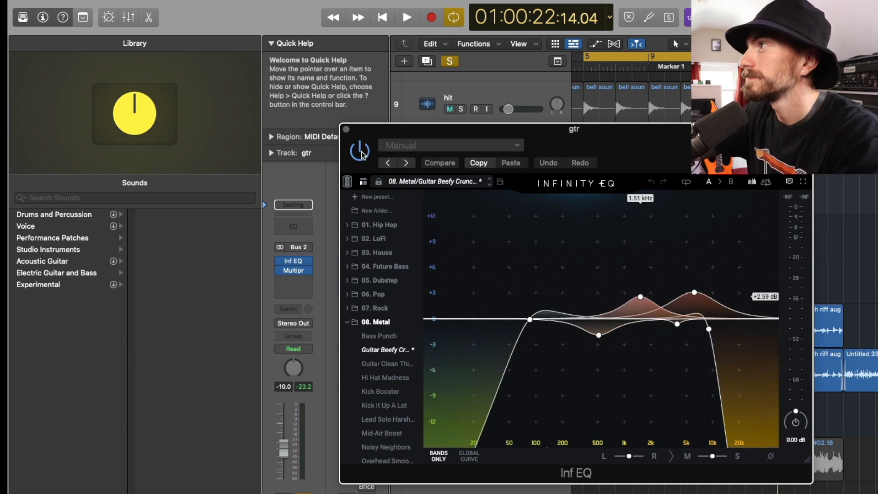
Play the soloed guitars in two passes, bypassing and re-enabling the Infinity EQ to compare the sound with and without it.
key("space")
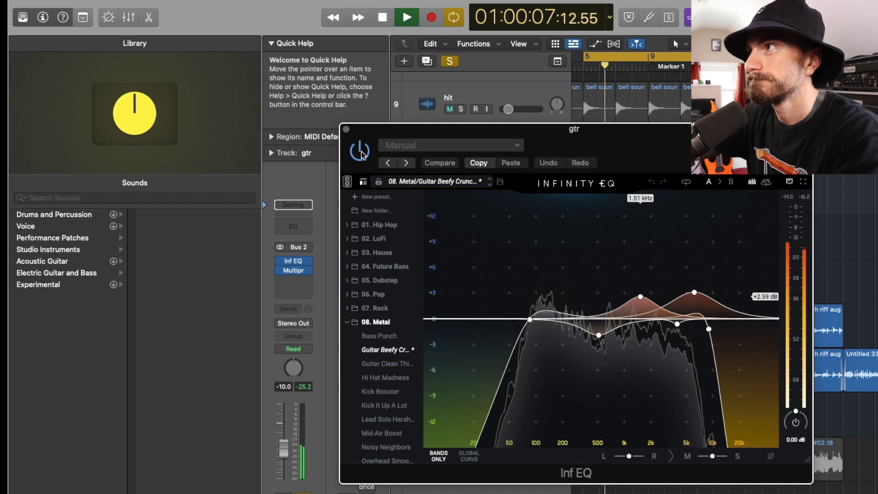
left_click(360, 151)
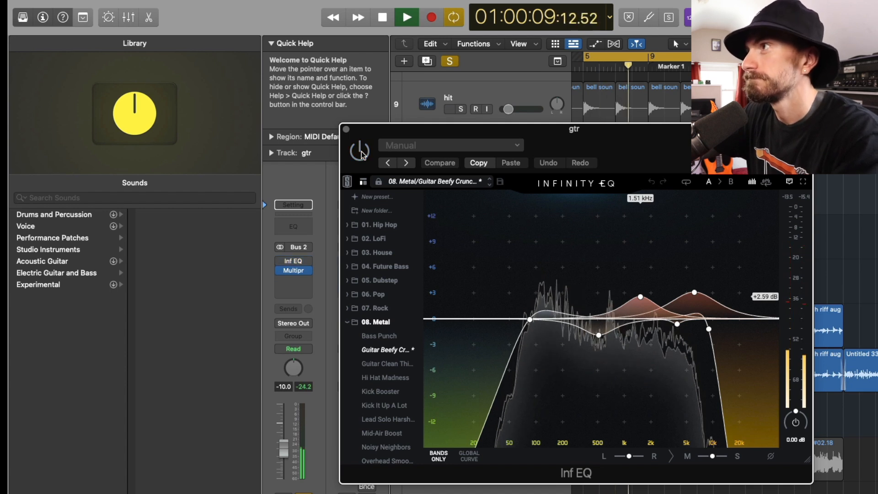
left_click(361, 152)
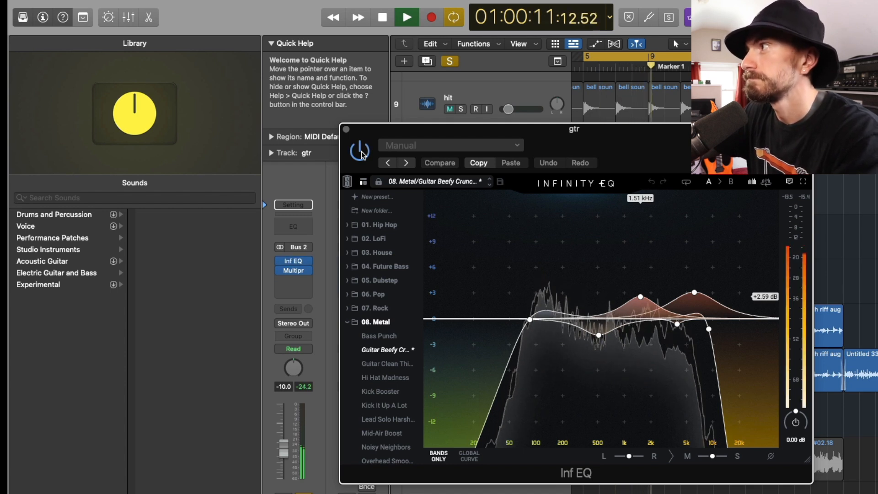
key("space")
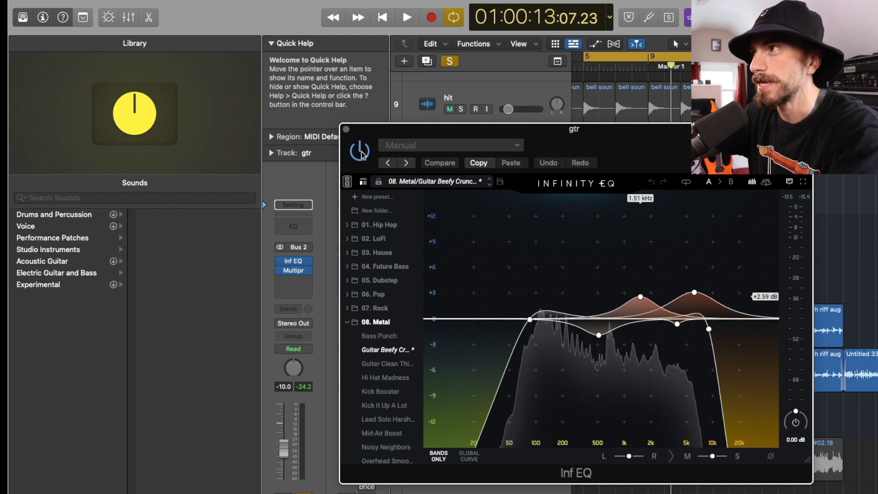
key("space")
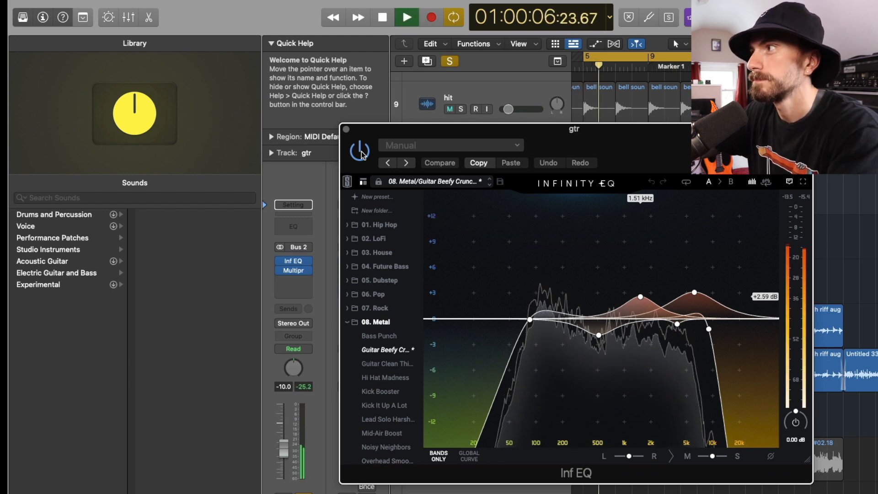
left_click(360, 153)
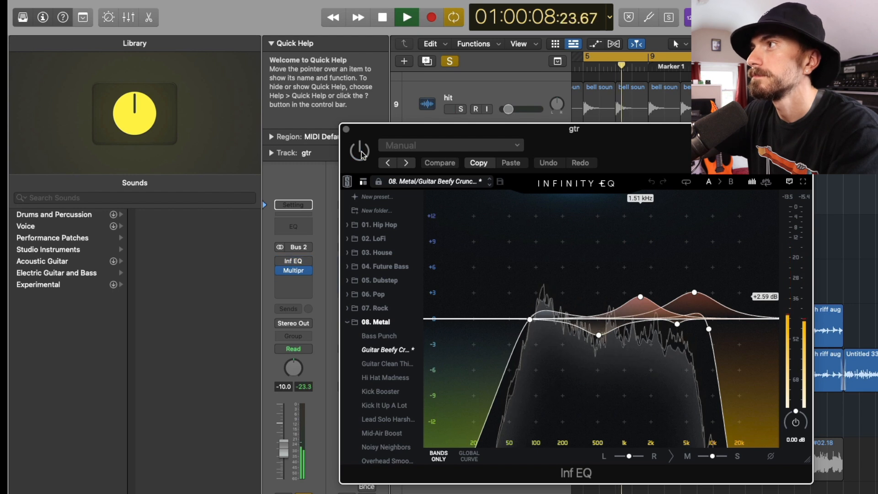
left_click(360, 152)
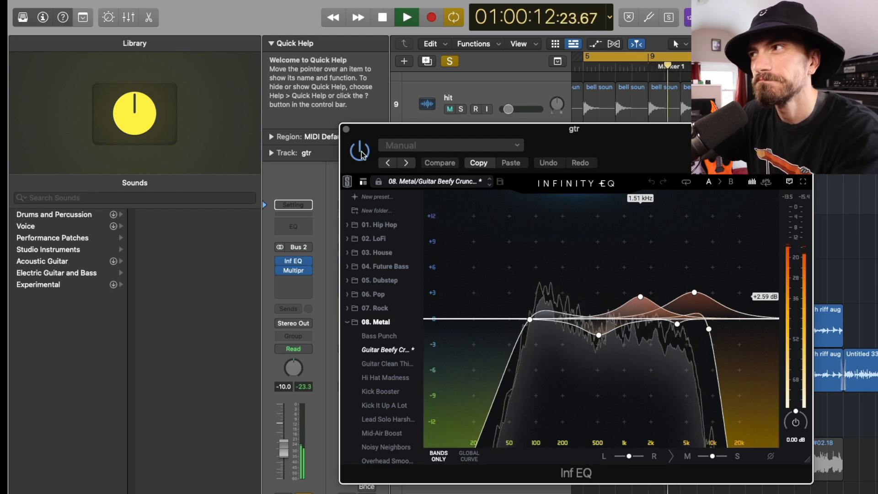
key("space")
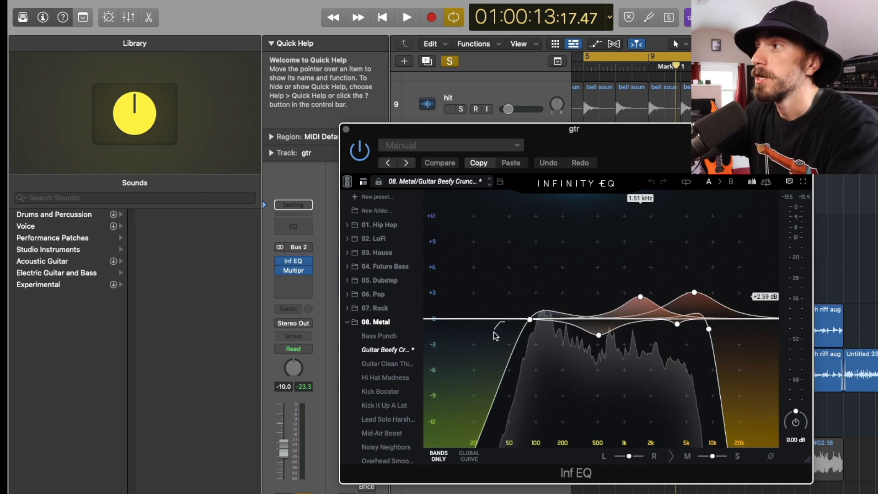
Examine the 84.9 Hz low-cut band in the Infinity EQ and close the plug-in.
left_click(530, 320)
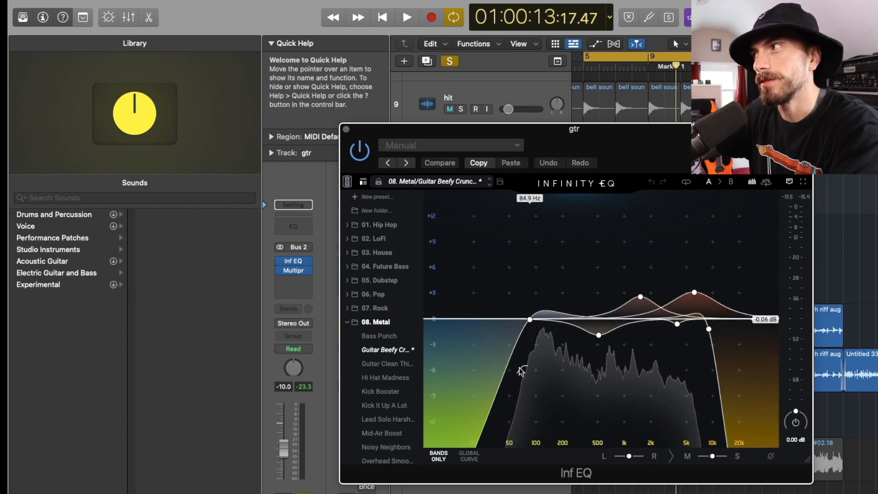
left_click(530, 319)
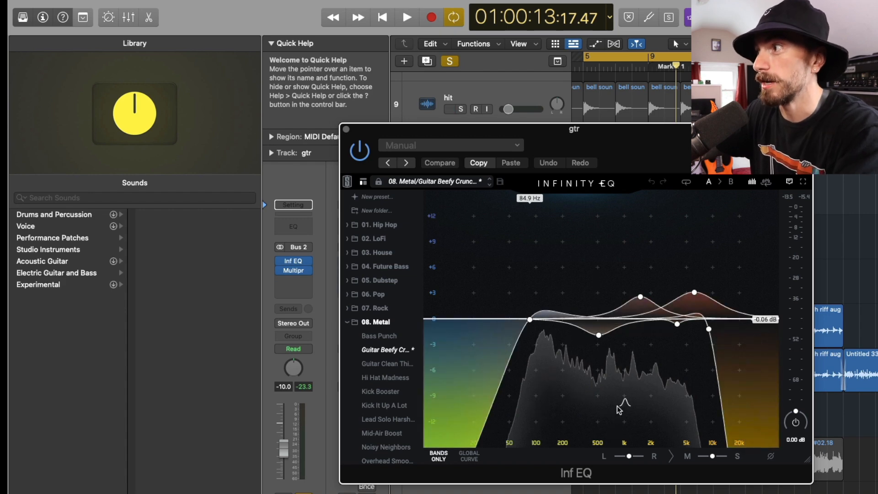
left_click(293, 262)
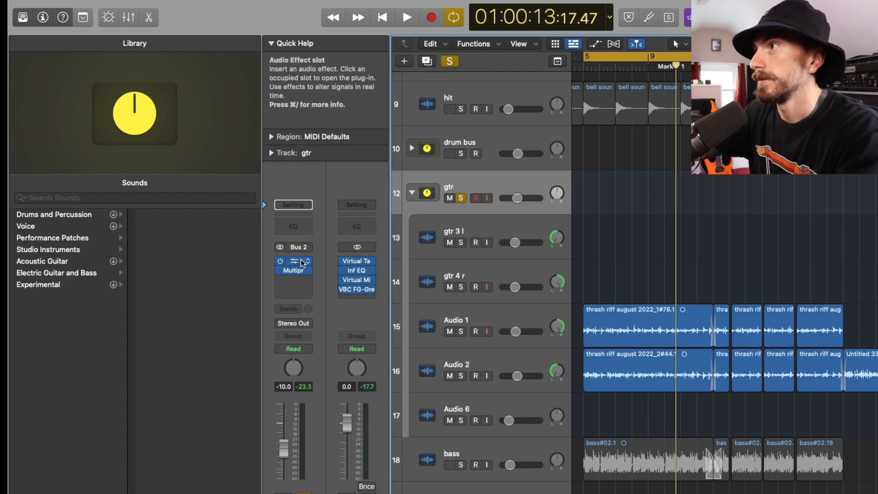
Open the Multipressor on the gtr stack, audition its band 2 in solo during playback, and close the plug-in.
left_click(295, 272)
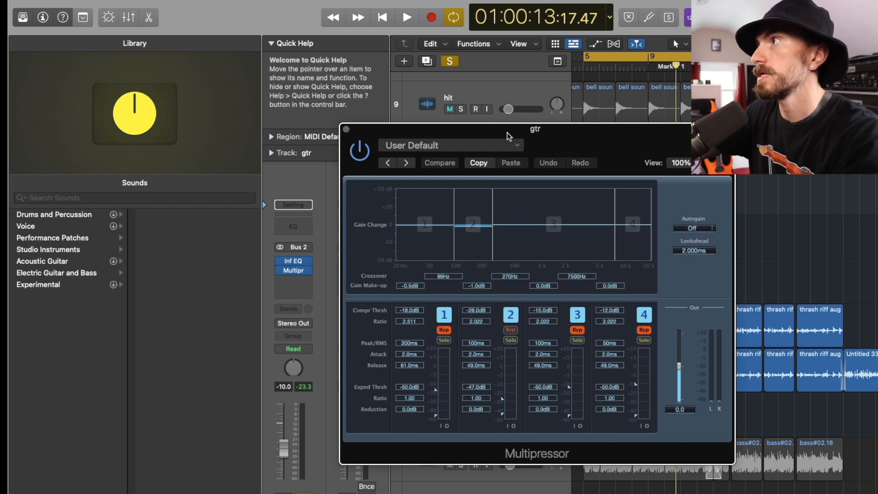
left_click_drag(509, 137, 526, 191)
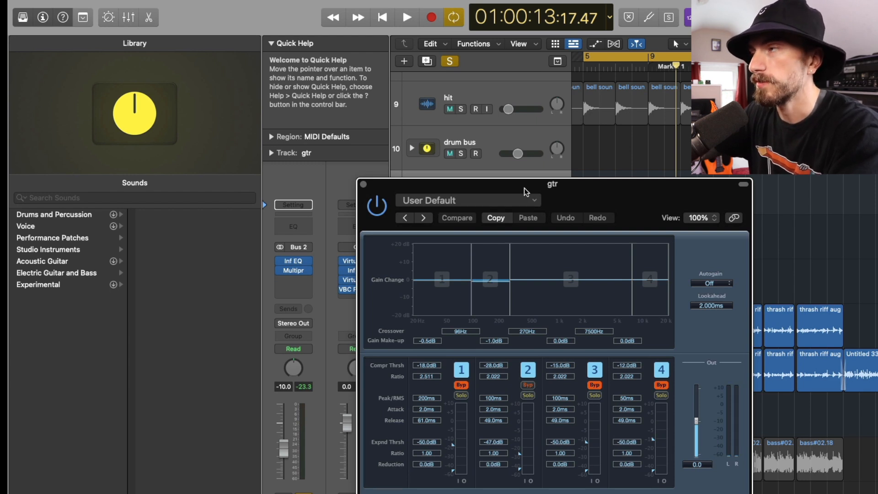
key("space")
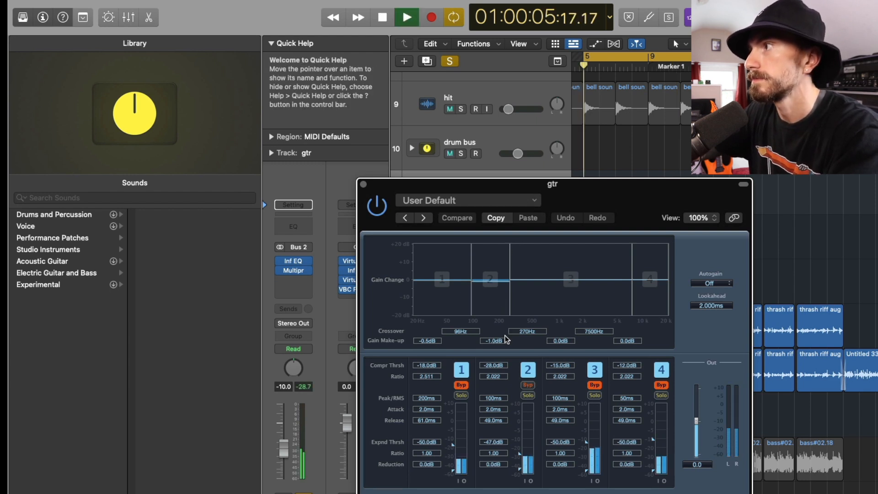
left_click(528, 395)
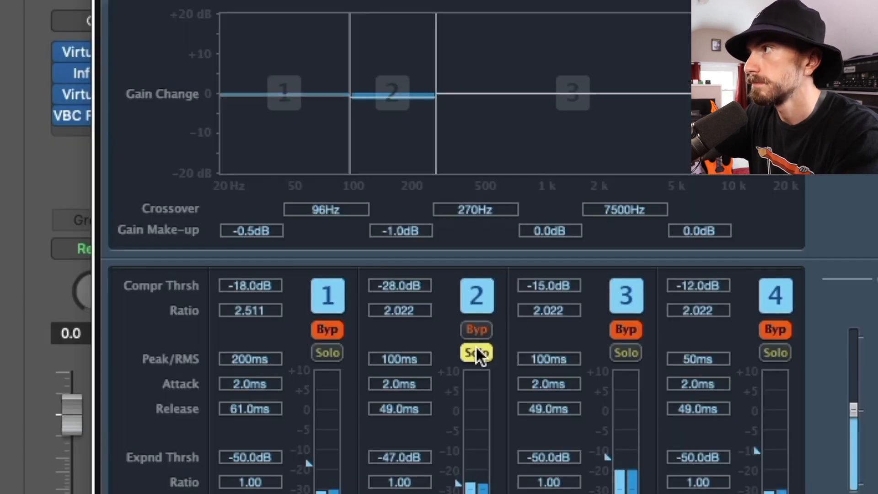
mouse_move(364, 97)
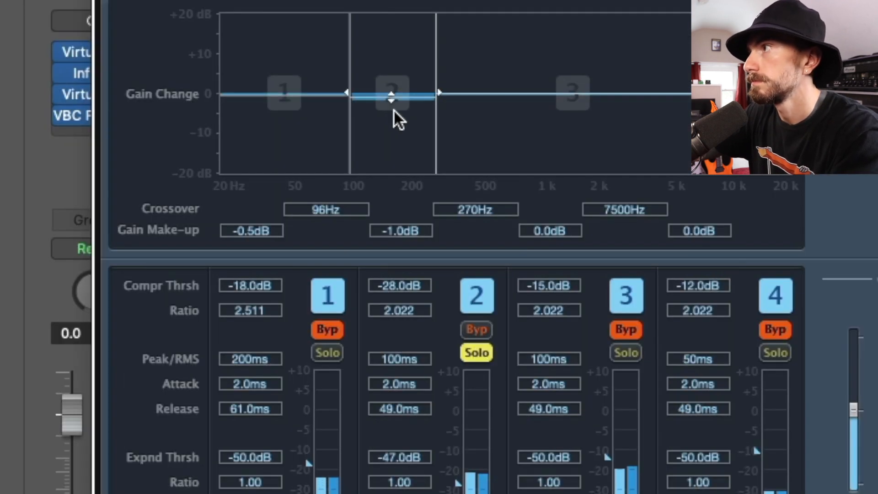
left_click(479, 357)
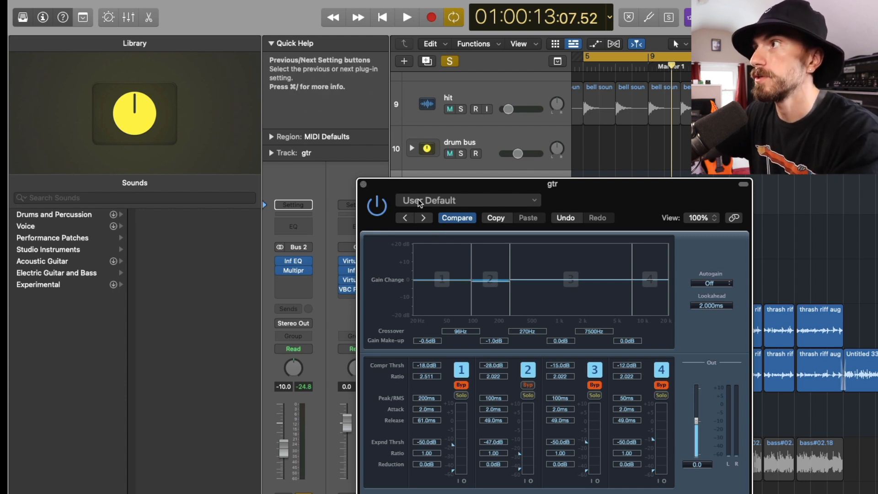
left_click(363, 184)
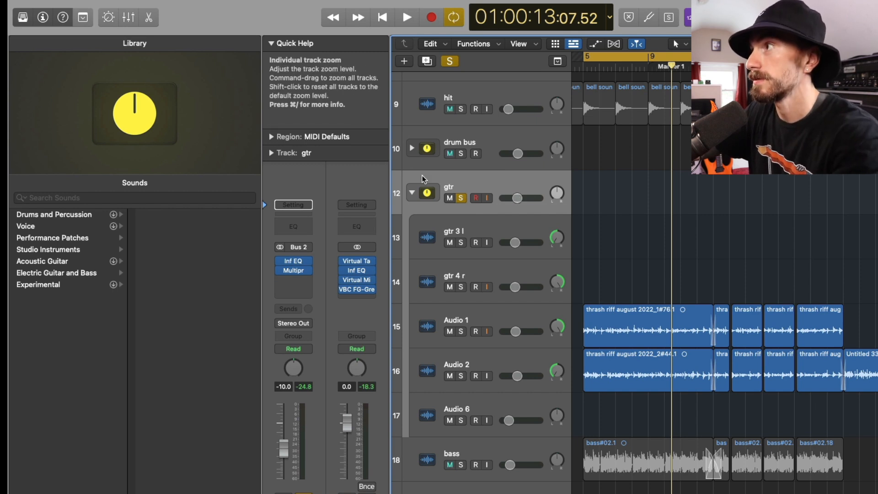
Unsolo the gtr stack and play back the guitars within the full mix.
left_click(461, 197)
key("space")
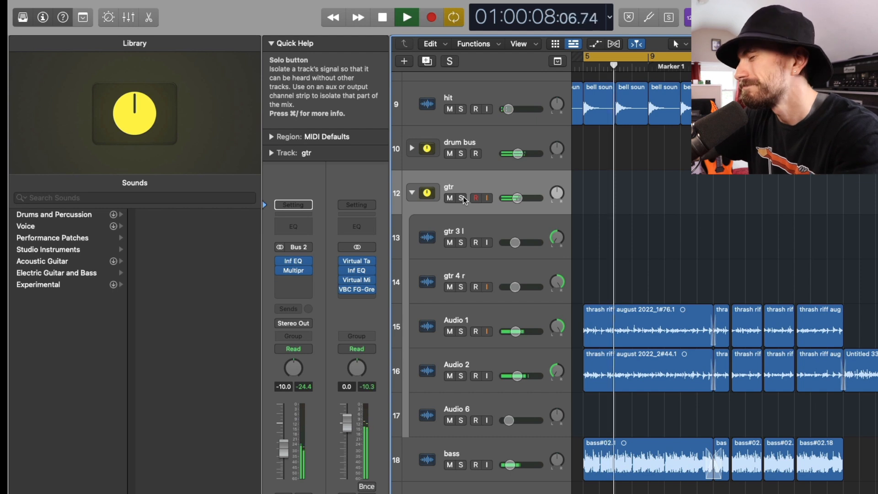
Stop the full-mix playback, solo the hit track and audition it on its own.
key("space")
left_click(470, 94)
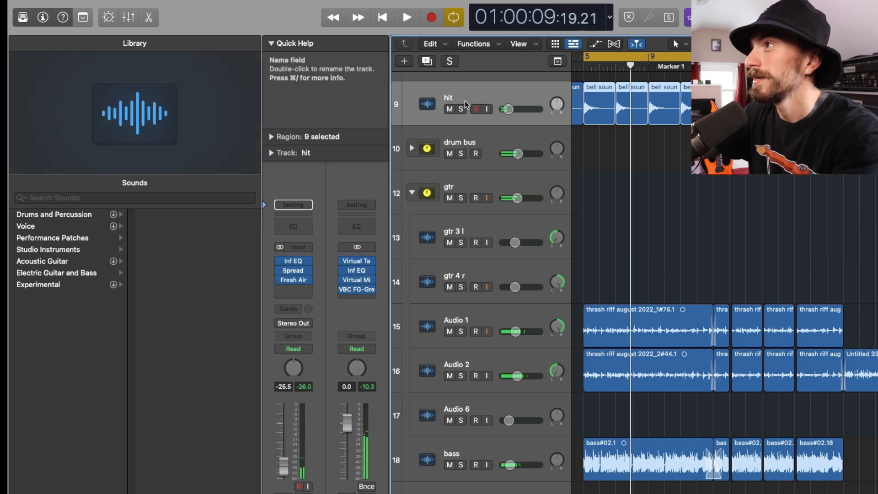
left_click(462, 109)
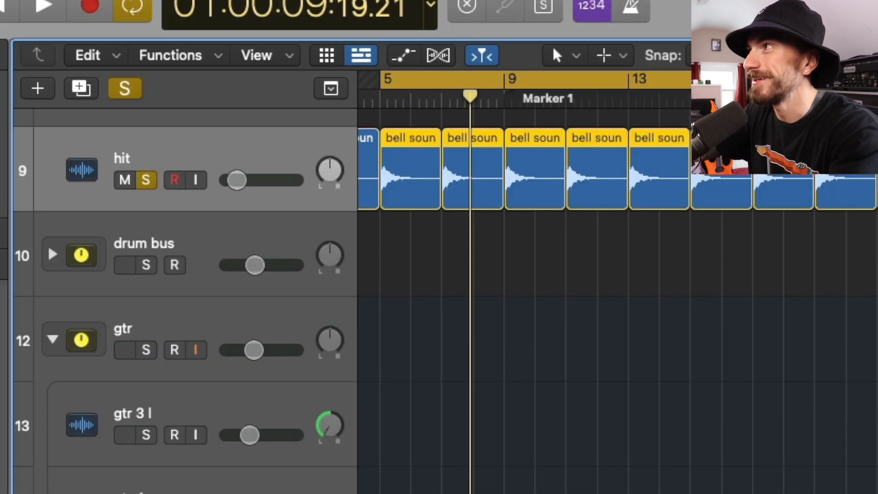
key("space")
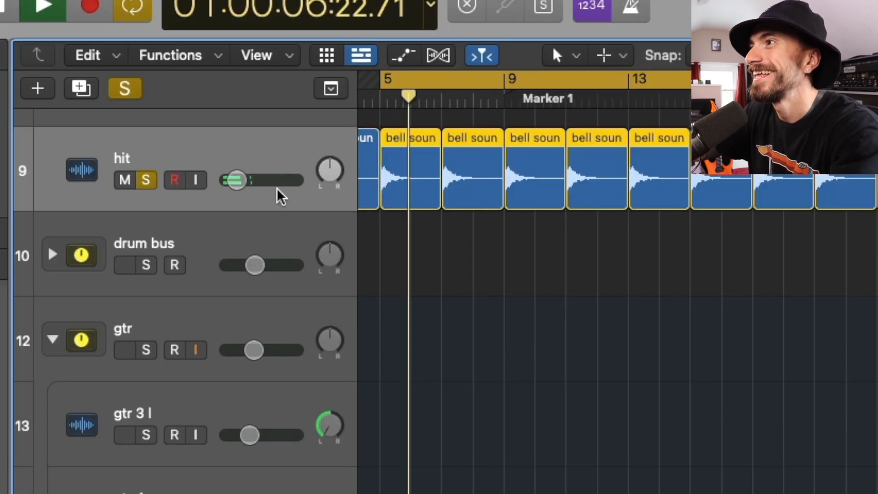
key("space")
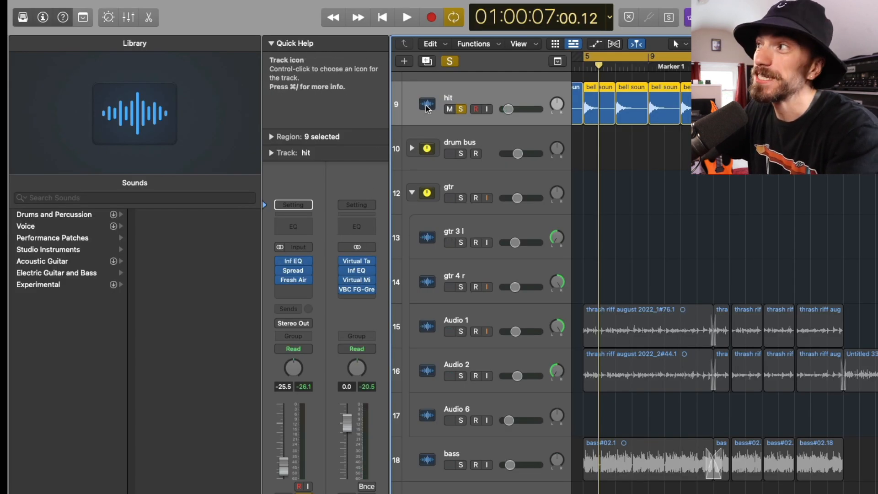
Examine the Infinity EQ curve and the Stereo Spread settings on the hit track, closing each plug-in after viewing.
left_click(296, 264)
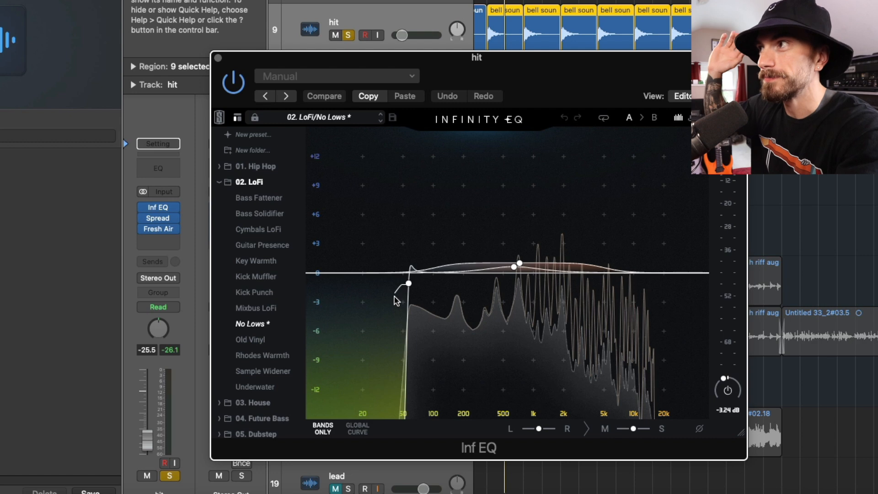
left_click(218, 57)
left_click(158, 218)
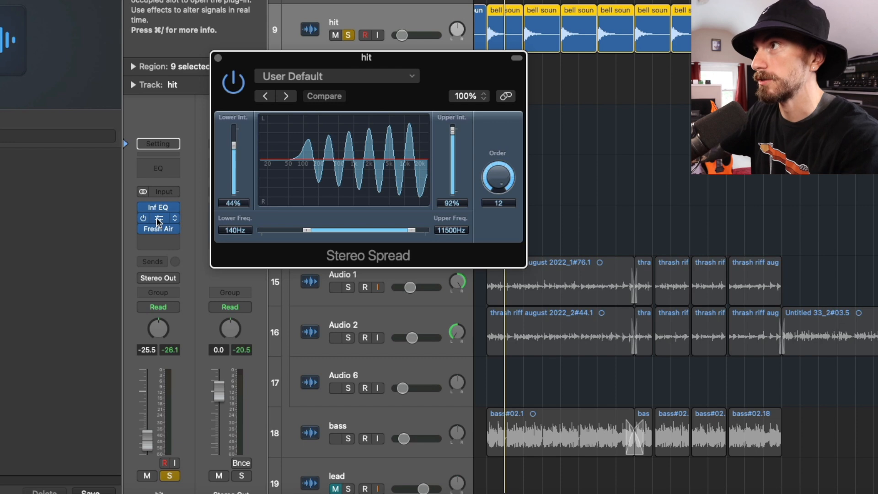
left_click(218, 58)
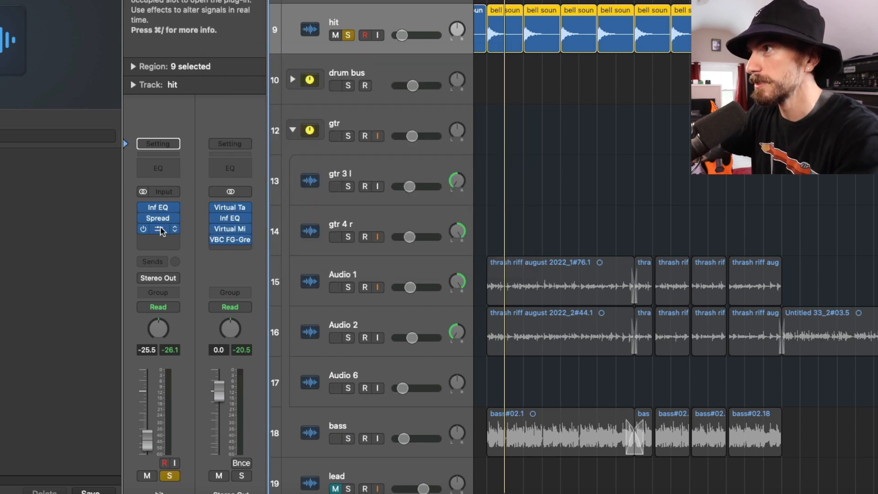
Open Fresh Air on the hit track and toggle its bypass during soloed playback to compare the sound.
left_click(159, 229)
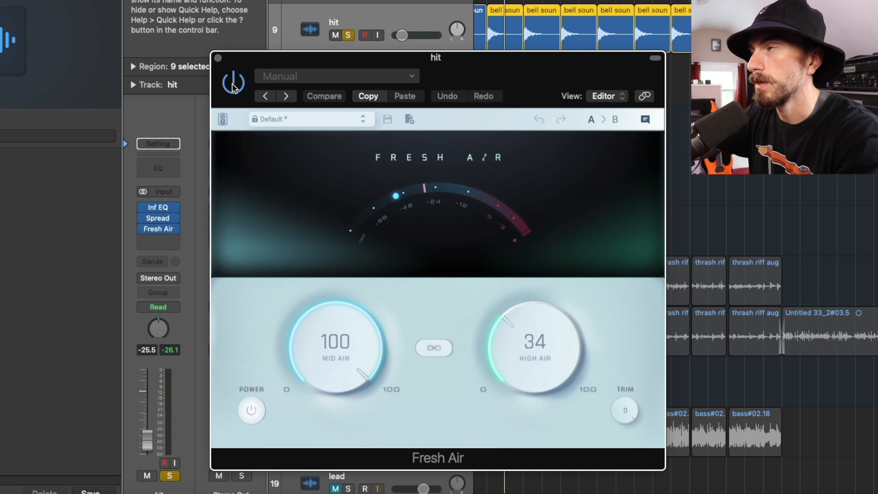
key("space")
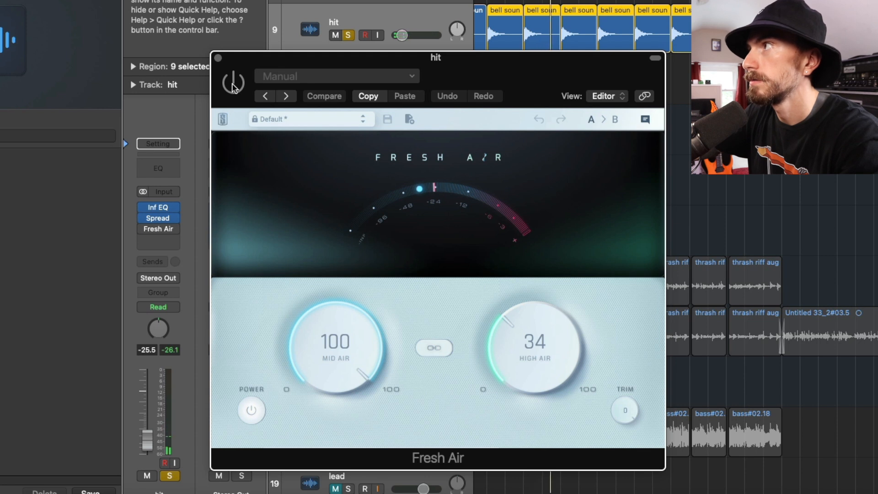
left_click(233, 85)
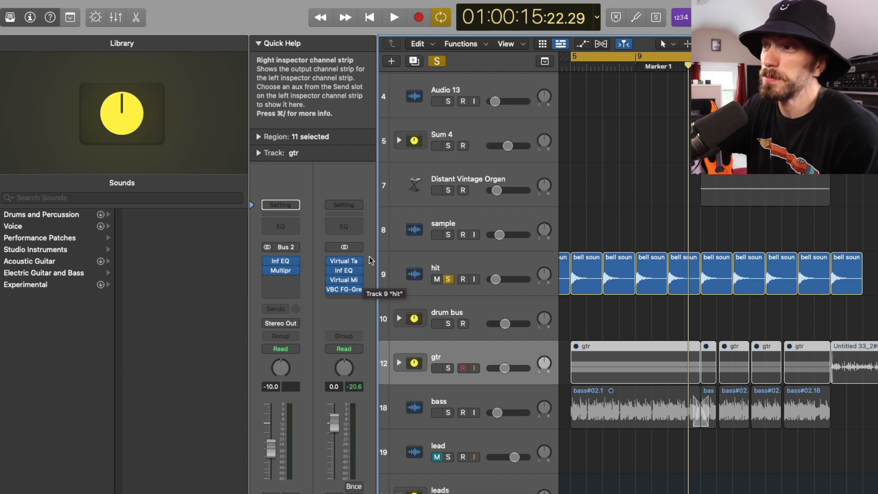
Open Virtual Tape Machines on the Stereo Out, compare it bypassed and active, clear the solo to hear the full mix, and close it.
mouse_move(358, 261)
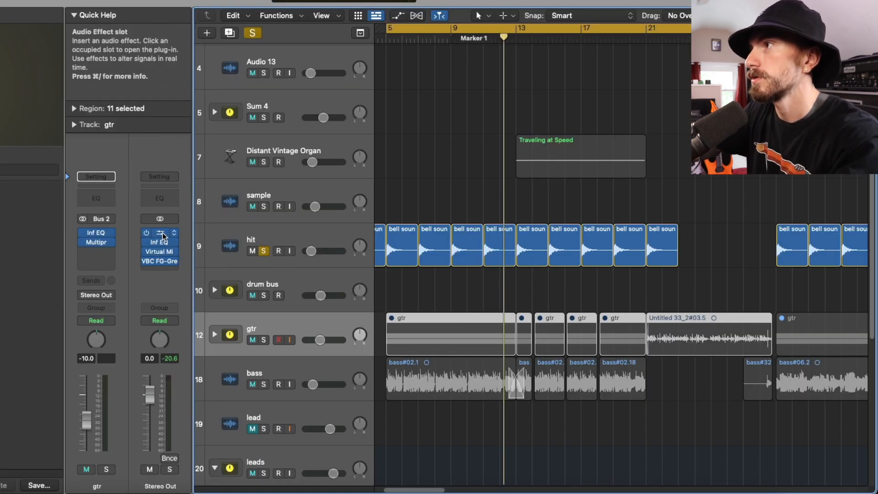
left_click(348, 261)
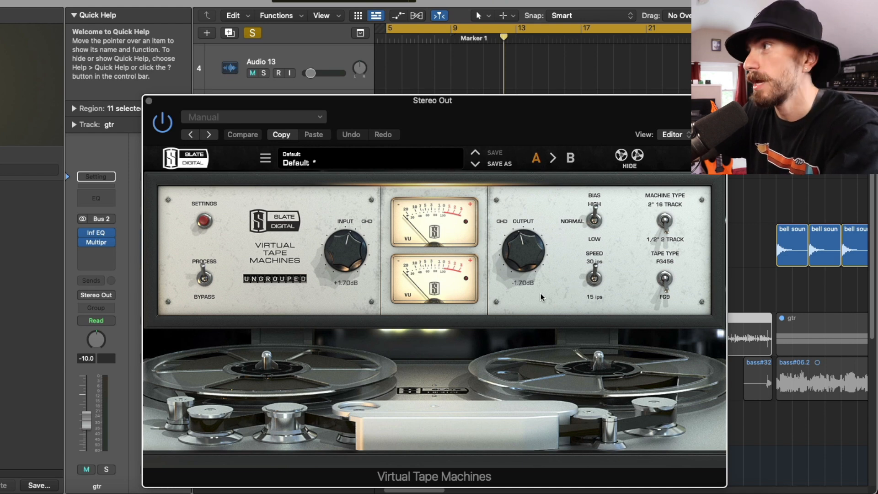
left_click_drag(422, 100, 409, 79)
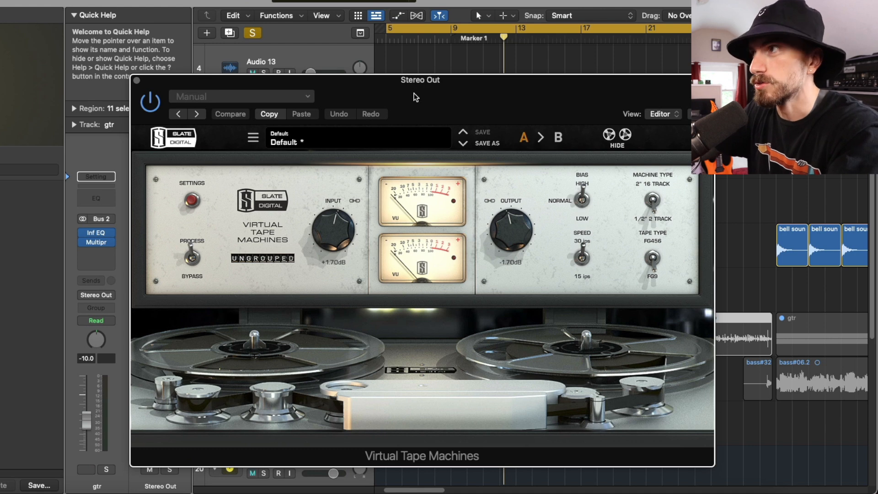
left_click(150, 104)
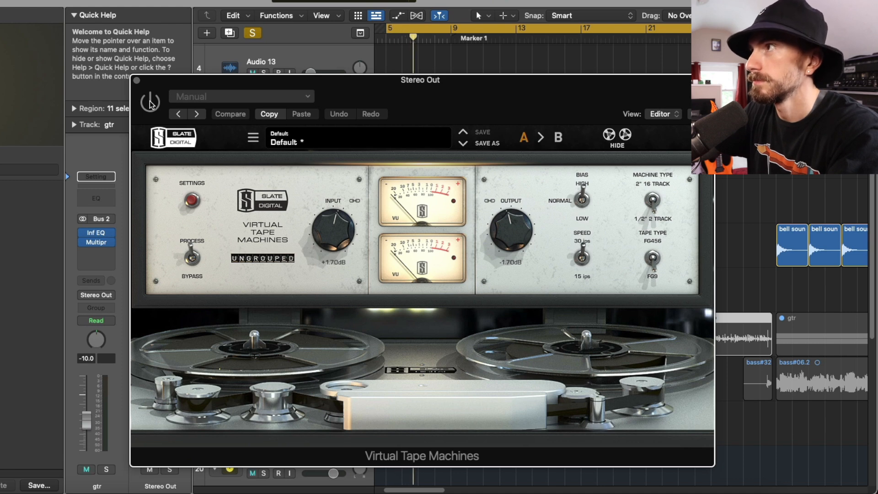
left_click(252, 33)
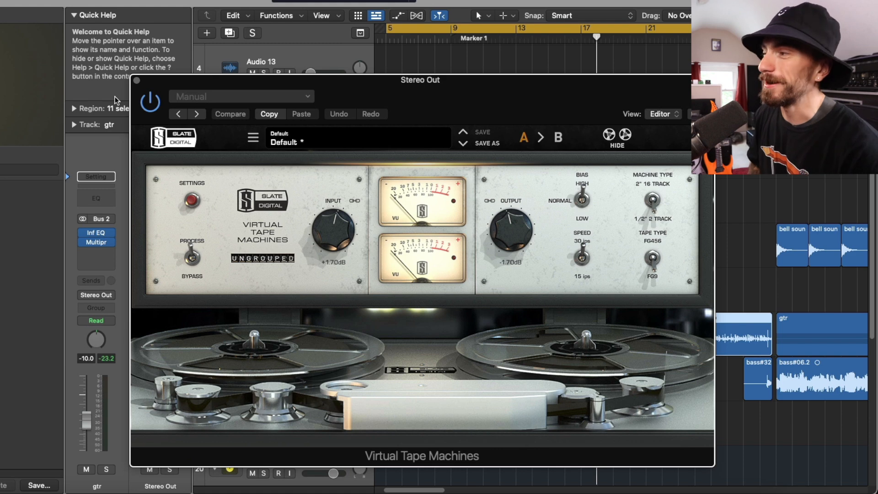
left_click(136, 80)
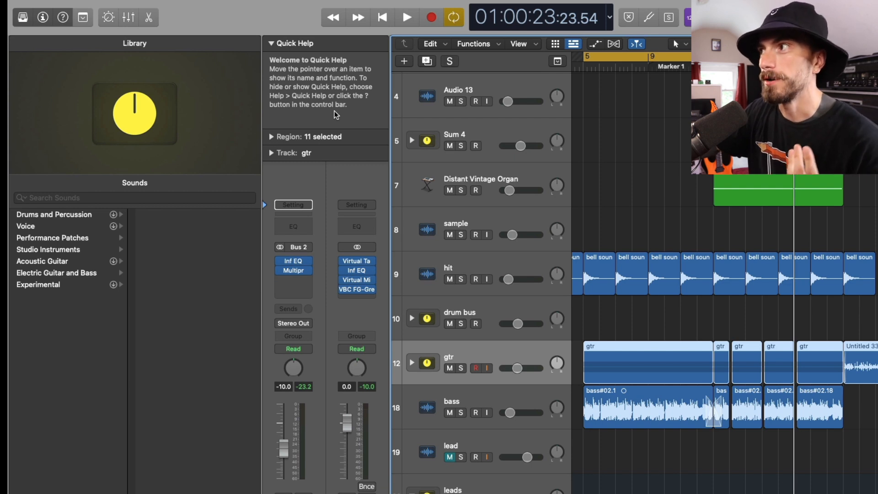
Examine the 20 Hz low-cut band in the Stereo Out's Infinity EQ and play the mix to view its spectrum.
left_click(362, 273)
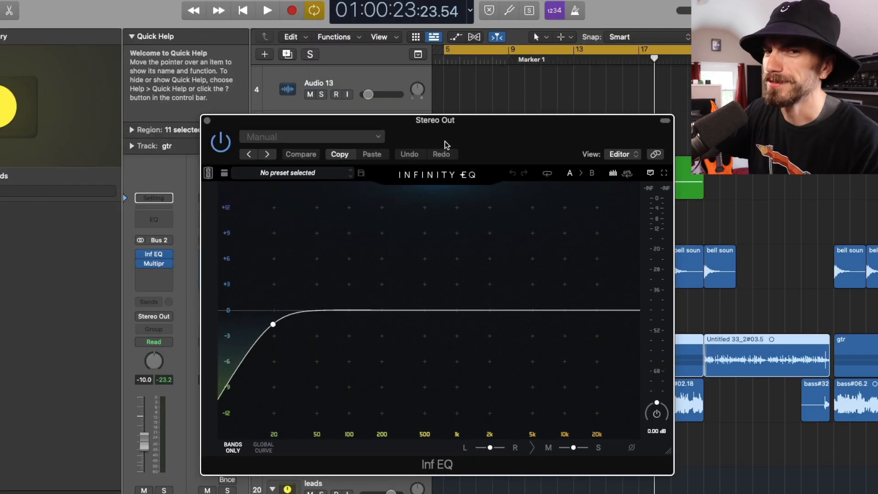
left_click(273, 324)
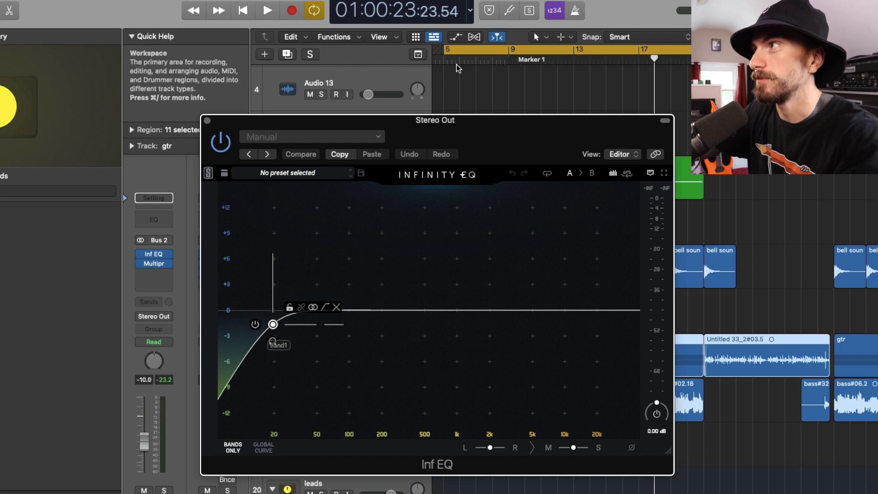
key("space")
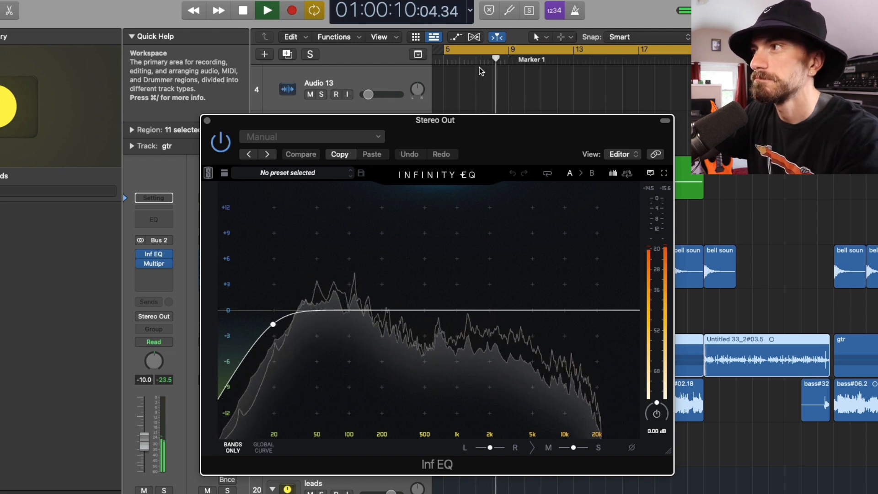
key("space")
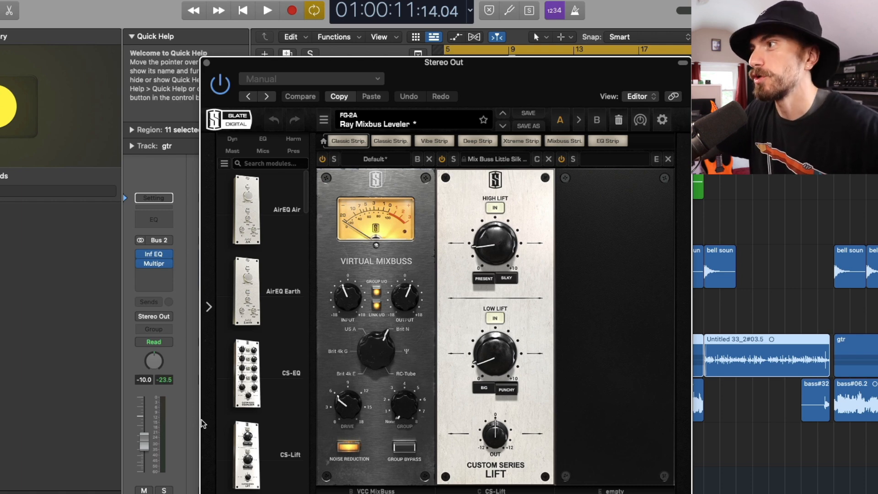
Look through the module list and the Virtual Mixbuss console selector in the Stereo Out's mix rack plug-in.
scroll(250, 297, "down", 2)
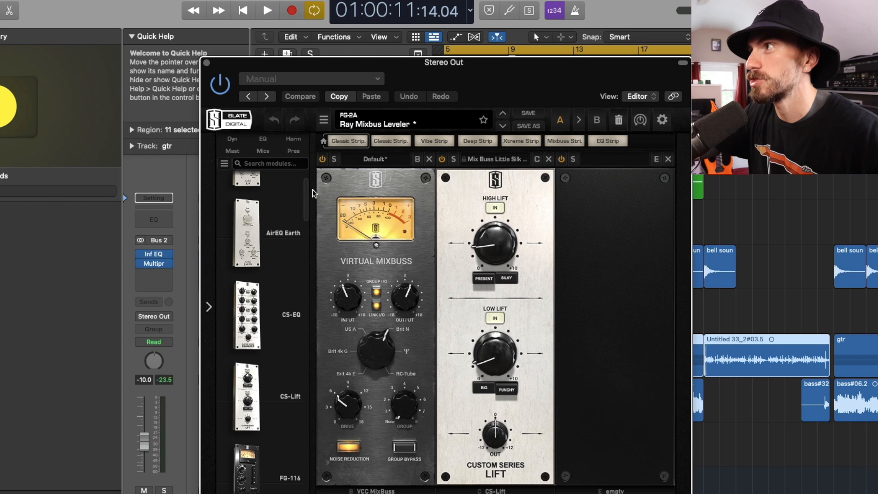
left_click_drag(305, 191, 301, 173)
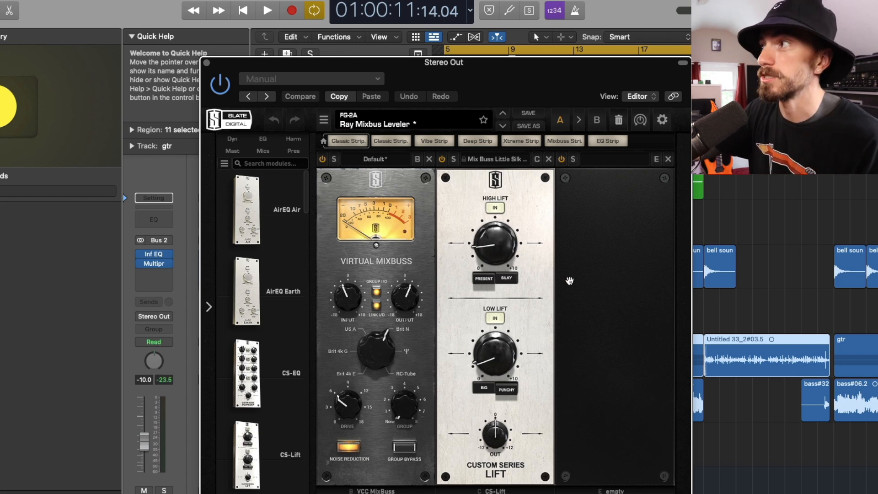
mouse_move(404, 338)
left_mouse_down()
mouse_move(586, 320)
mouse_move(393, 326)
left_mouse_up()
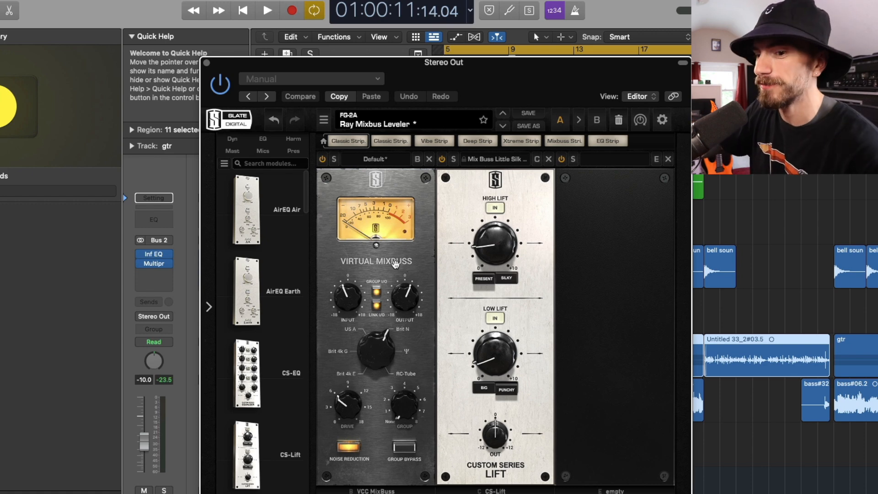
Play the mix while bypassing and re-enabling the Virtual Mixbuss module to compare the sound, and stop playback.
key("space")
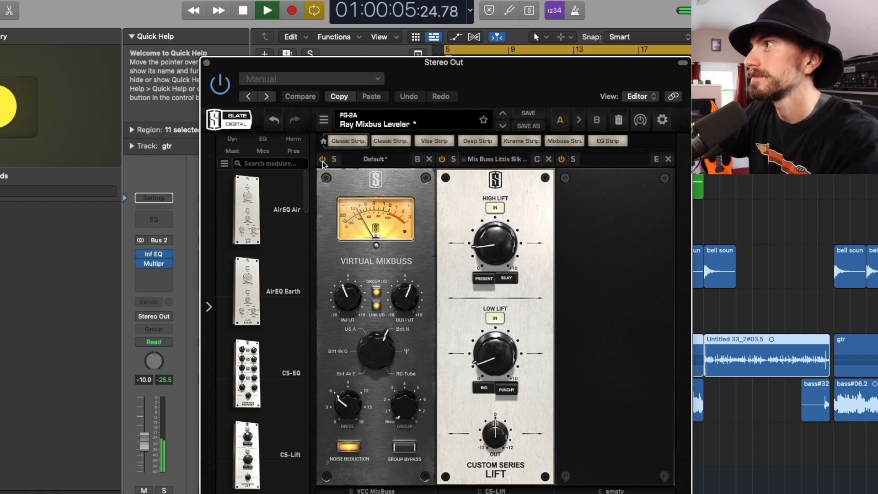
left_click(322, 160)
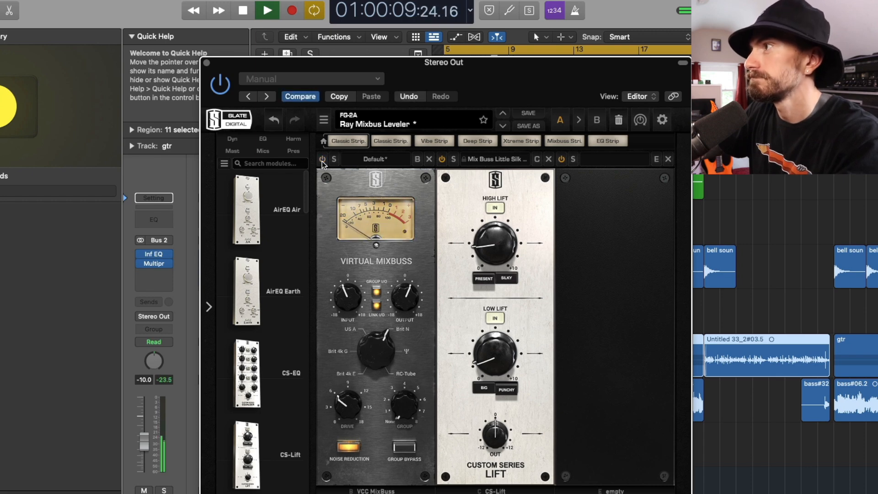
left_click(322, 159)
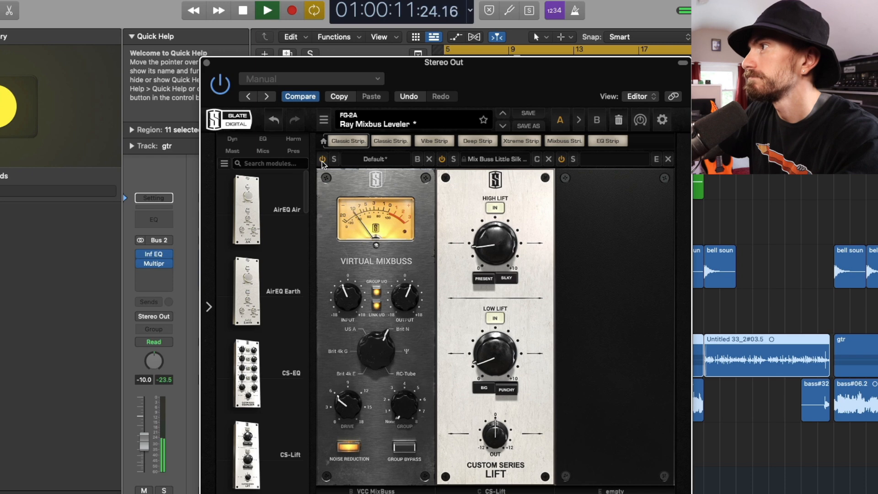
key("space")
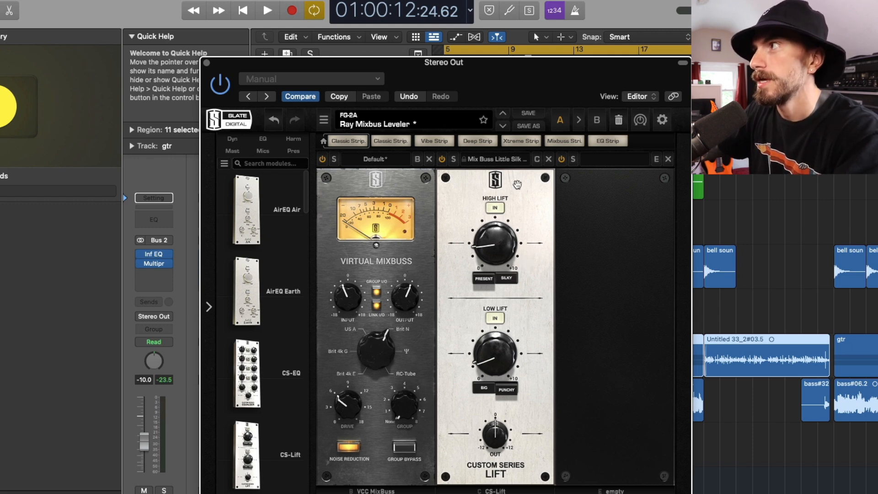
View the factory presets of the Custom Series Lift module without changing the selection, and audition the module in the mix.
left_click(512, 161)
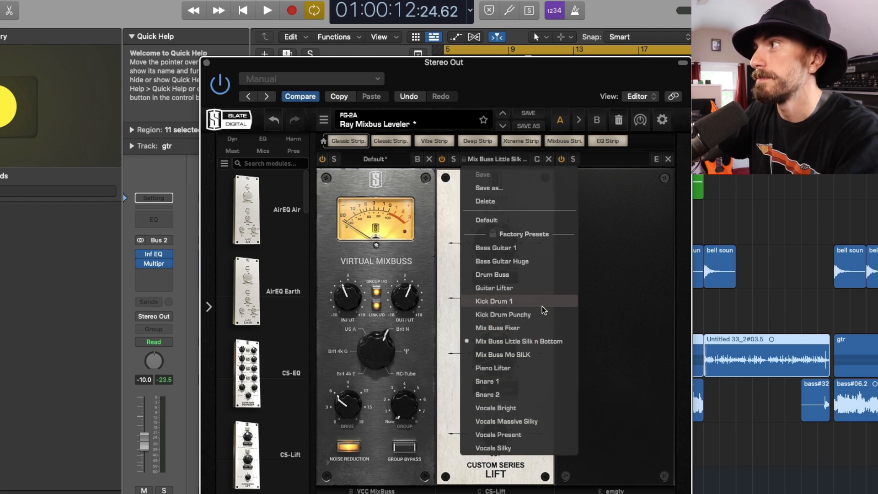
left_click(558, 88)
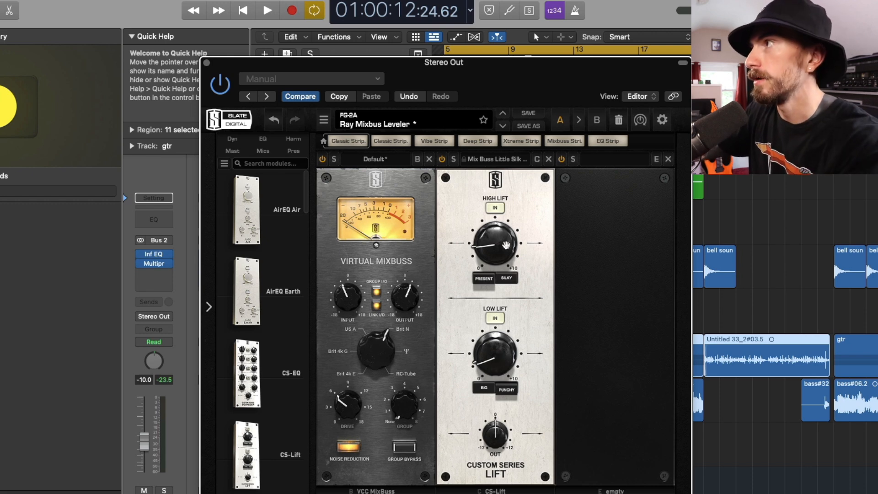
key("space")
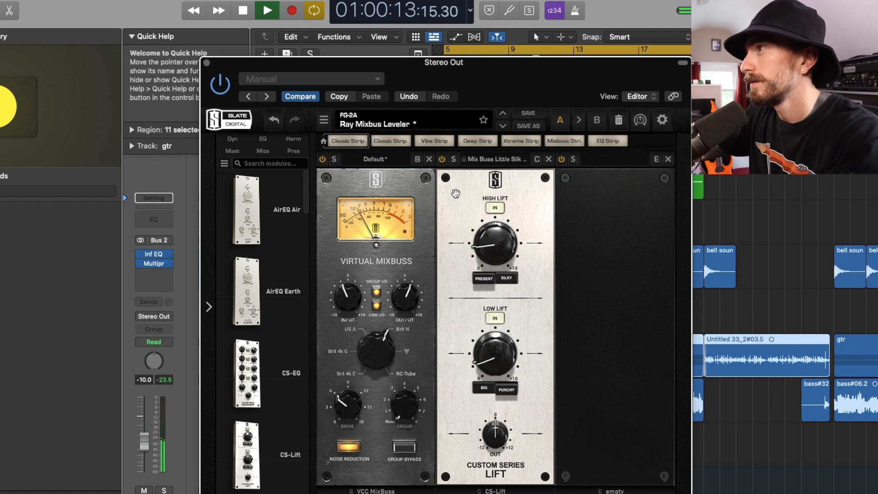
key("space")
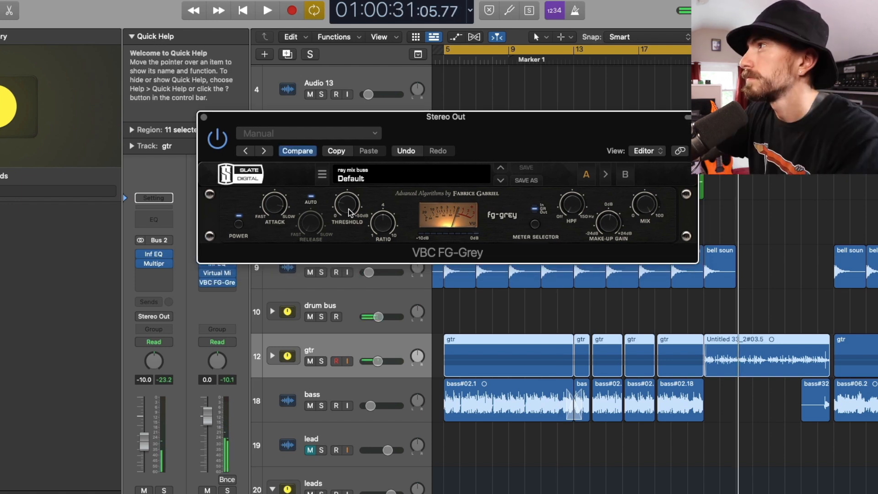
Play the mix through VBC FG-Grey on the Stereo Out, comparing it bypassed and active, and try its threshold control.
key("space")
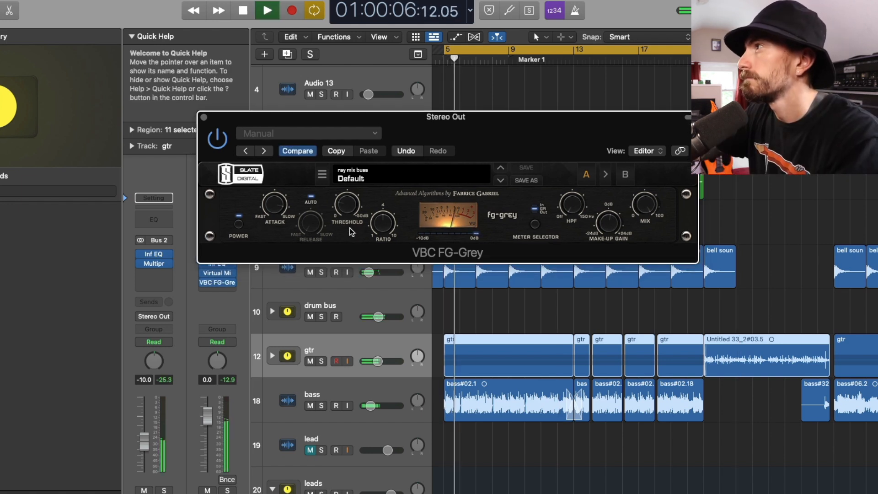
left_click(218, 138)
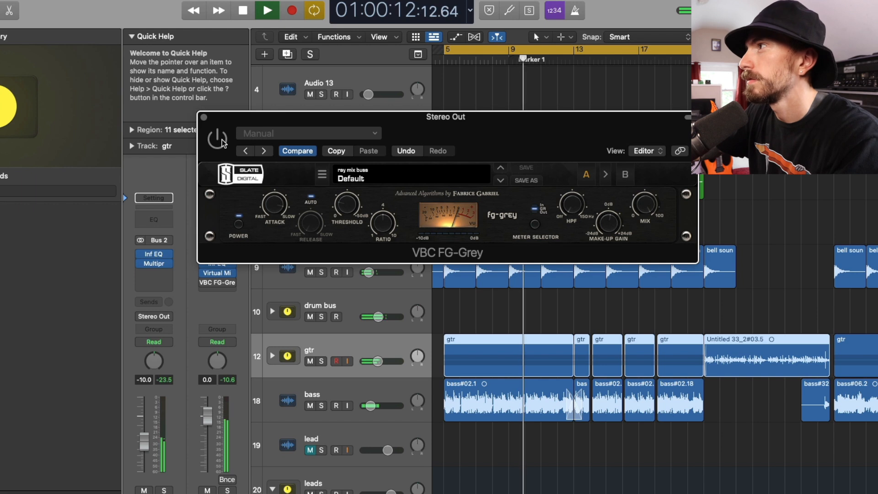
left_click(222, 143)
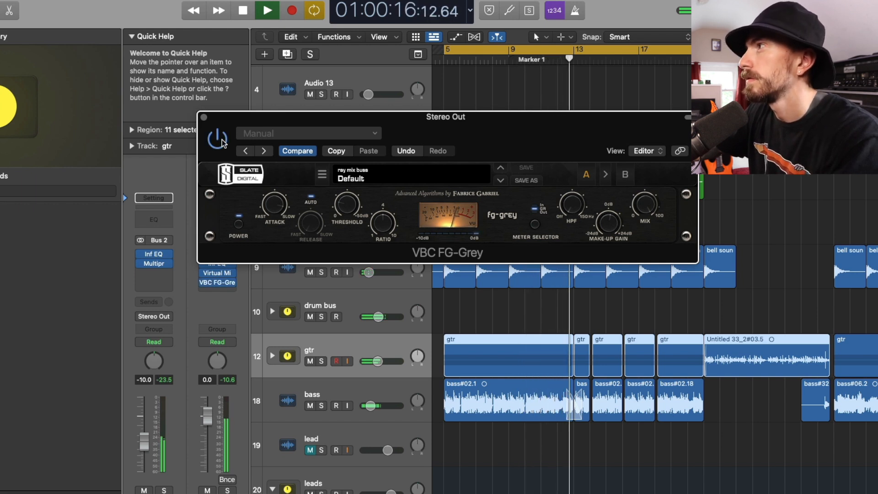
mouse_move(339, 204)
left_mouse_down()
mouse_move(341, 197)
mouse_move(341, 215)
left_mouse_up()
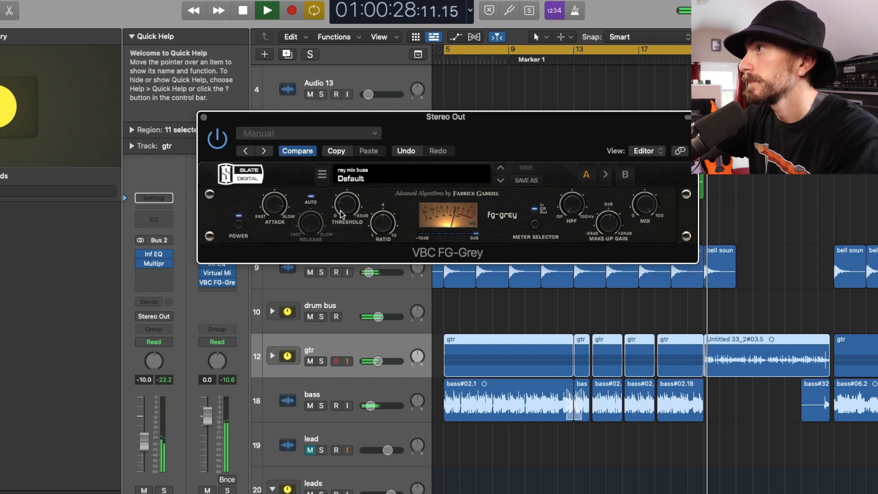
Stop playback and review the attack and ratio settings of VBC FG-Grey on the Stereo Out.
key("space")
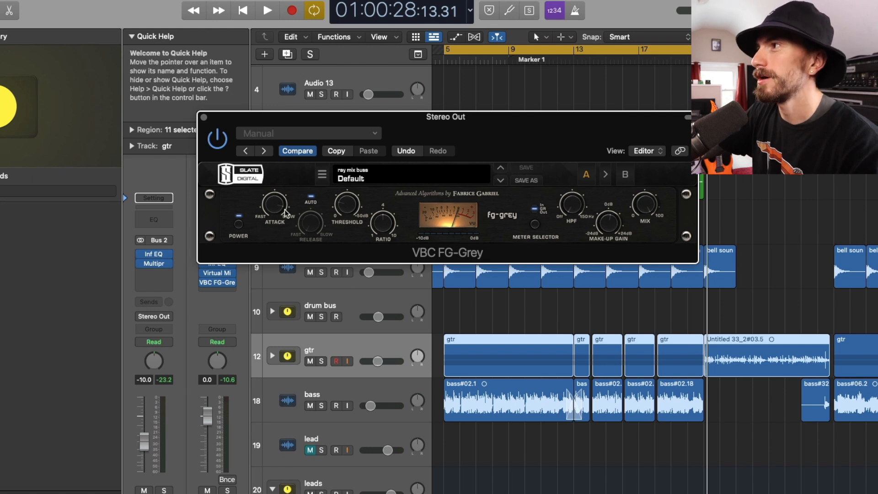
mouse_move(284, 213)
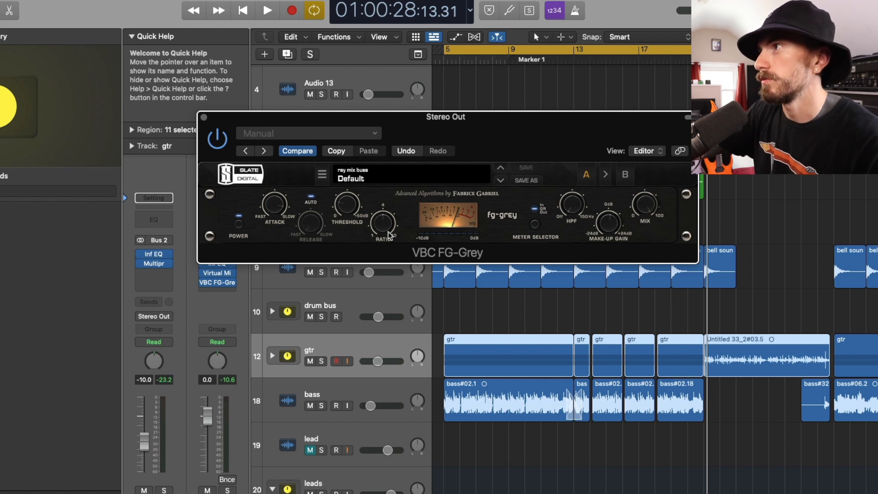
mouse_move(388, 235)
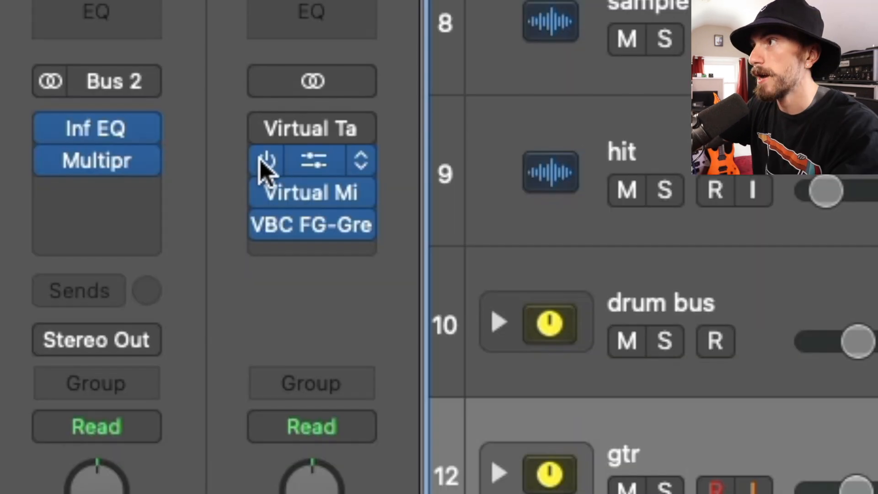
Bypass all four Stereo Out plug-ins, Virtual Tape, Inf EQ, Virtual Mix and VBC FG-Grey, and play the mix without them.
left_click(203, 263)
left_click(204, 273)
left_click(263, 238)
left_click(236, 186)
left_click(256, 214)
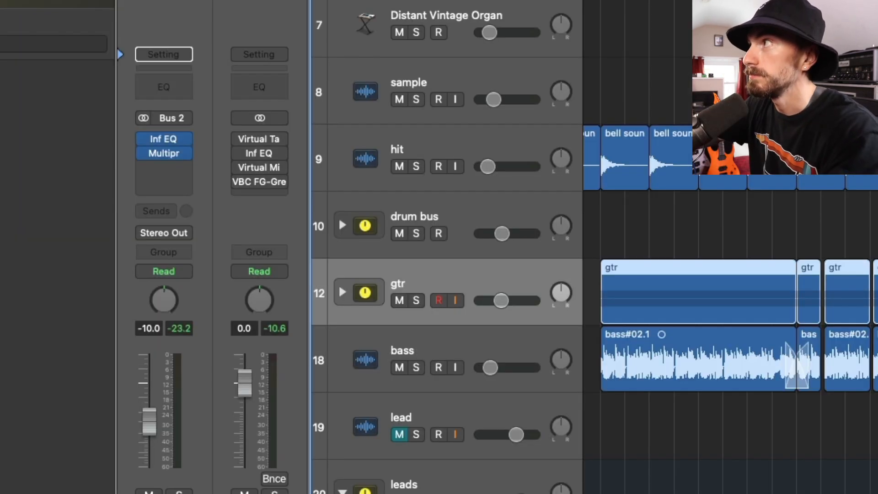
key("space")
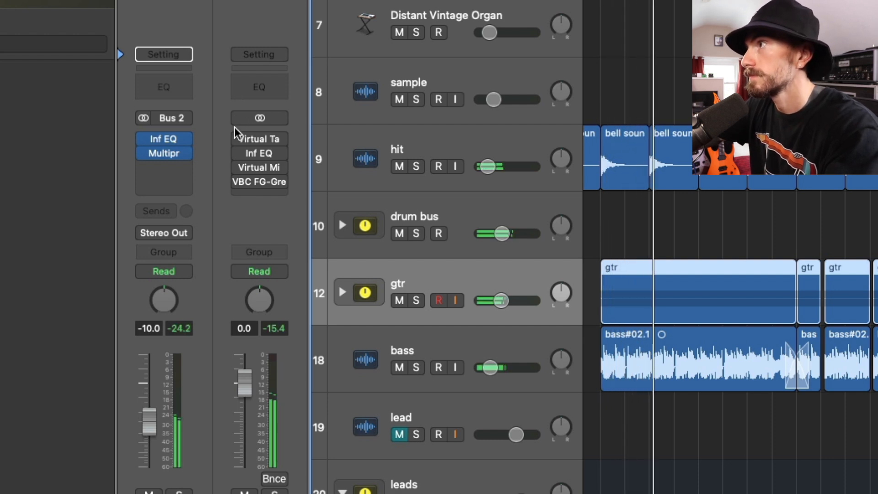
mouse_move(236, 146)
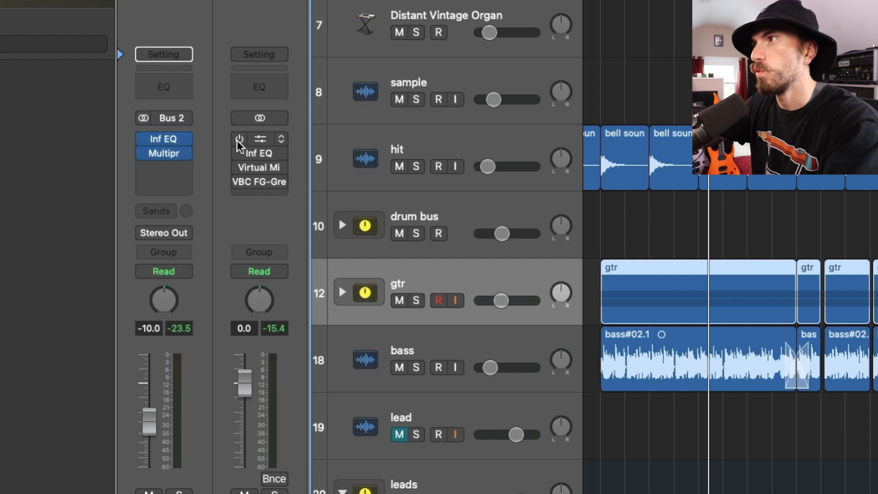
Play the mix again and re-enable the four Stereo Out plug-ins one at a time, from the first slot to VBC FG-Grey.
key("space")
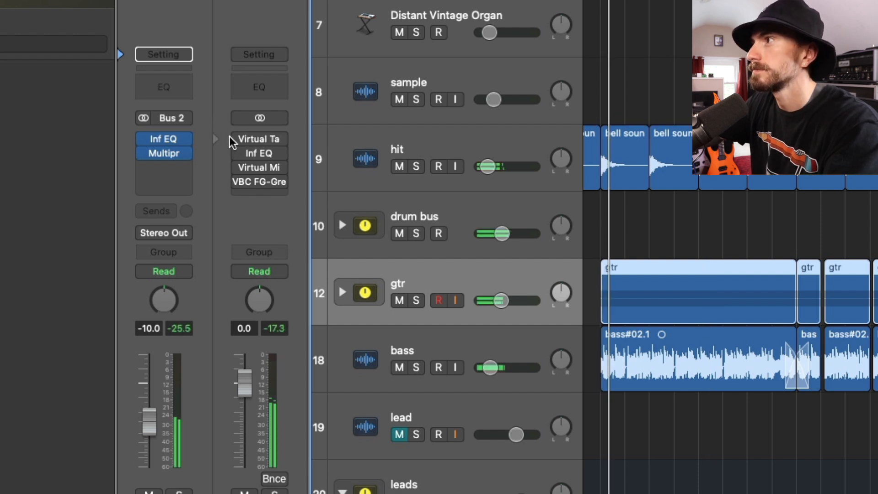
left_click(235, 136)
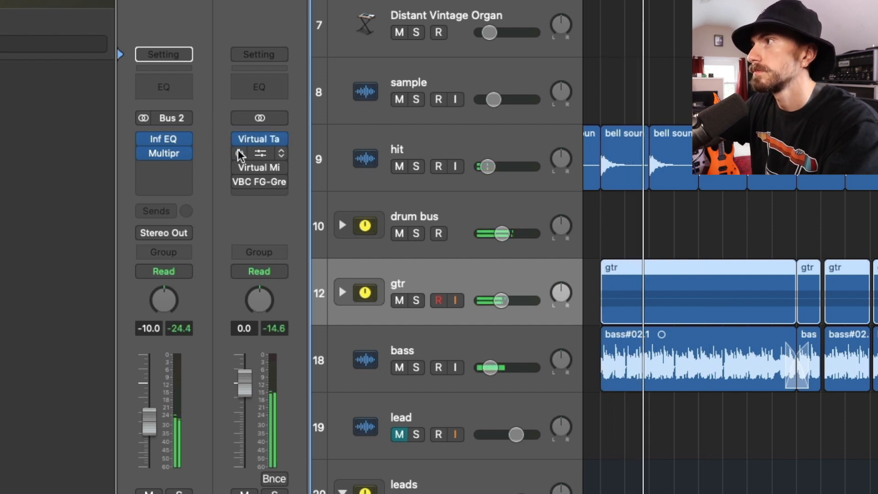
left_click(236, 152)
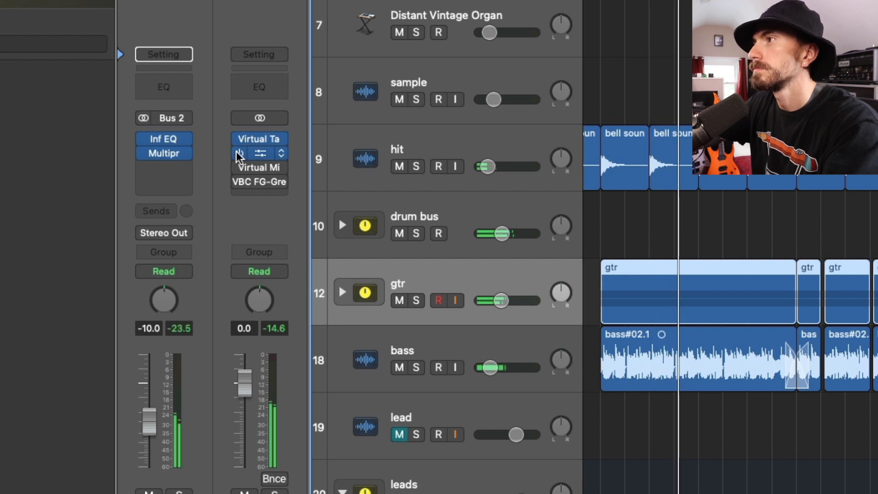
mouse_move(237, 169)
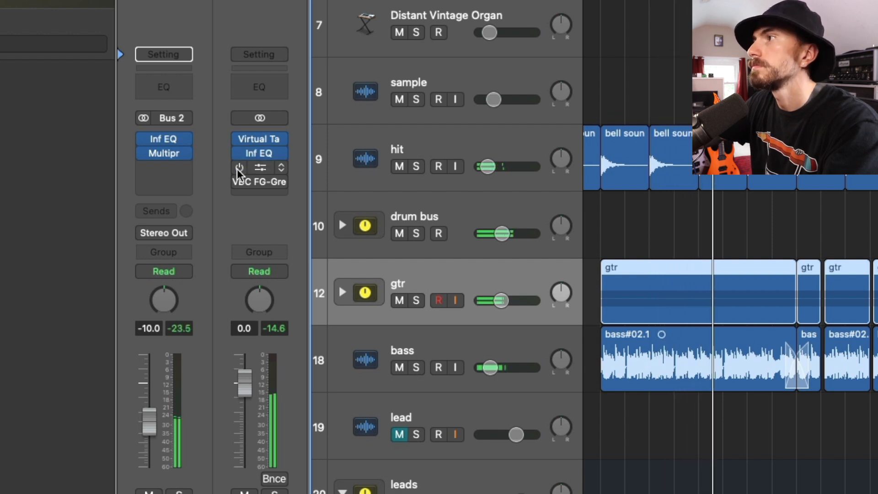
left_click(237, 167)
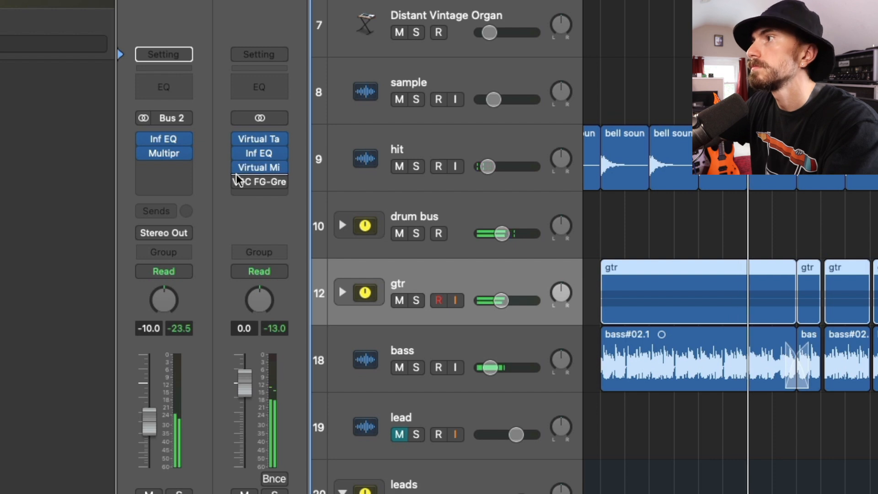
left_click(238, 181)
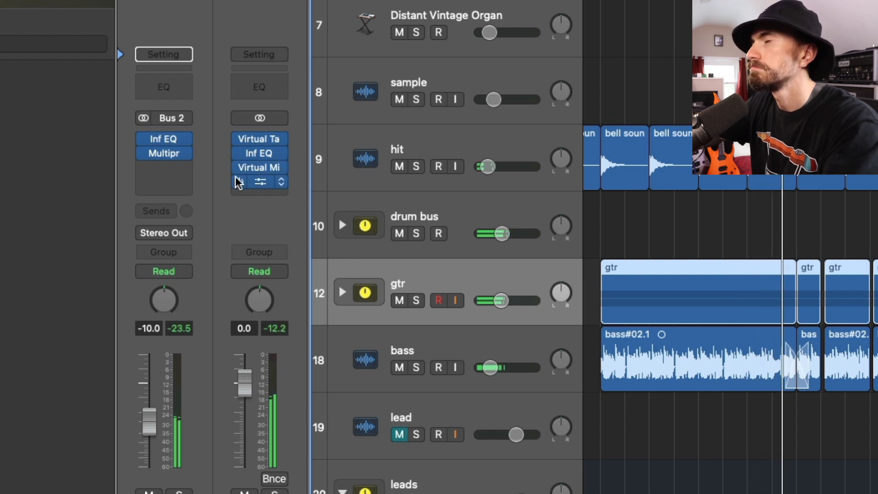
Check VBC FG-Grey while the mix plays, close it, and open Inf EQ on the Stereo Out.
left_click(267, 182)
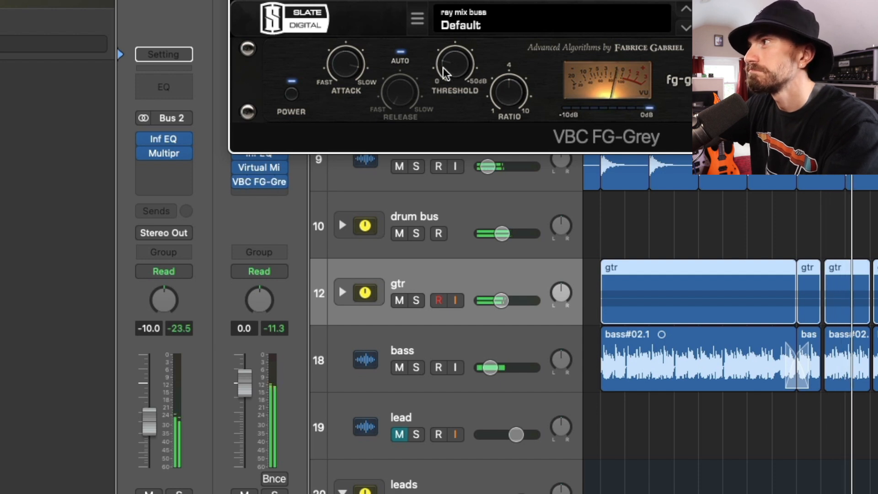
mouse_move(443, 68)
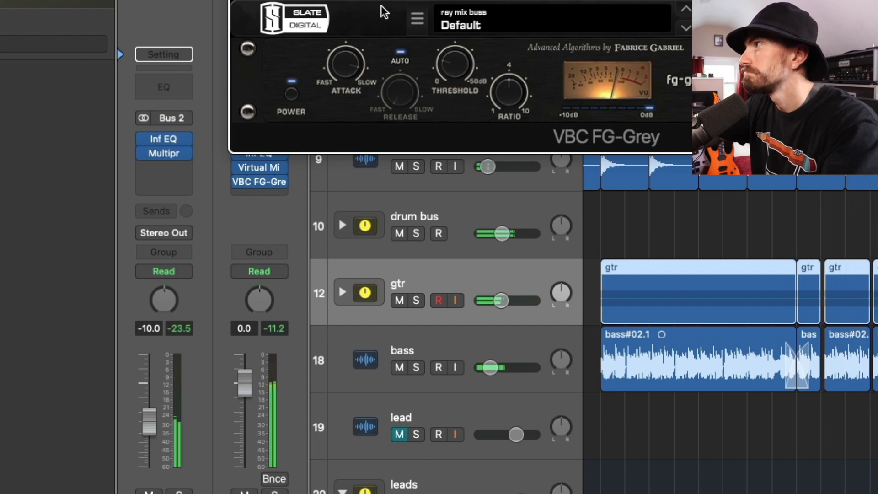
key("super+w")
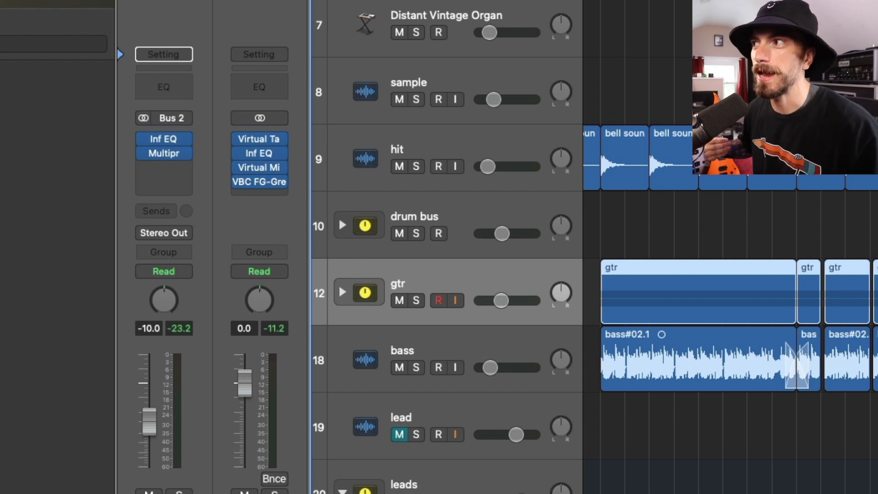
left_click(254, 152)
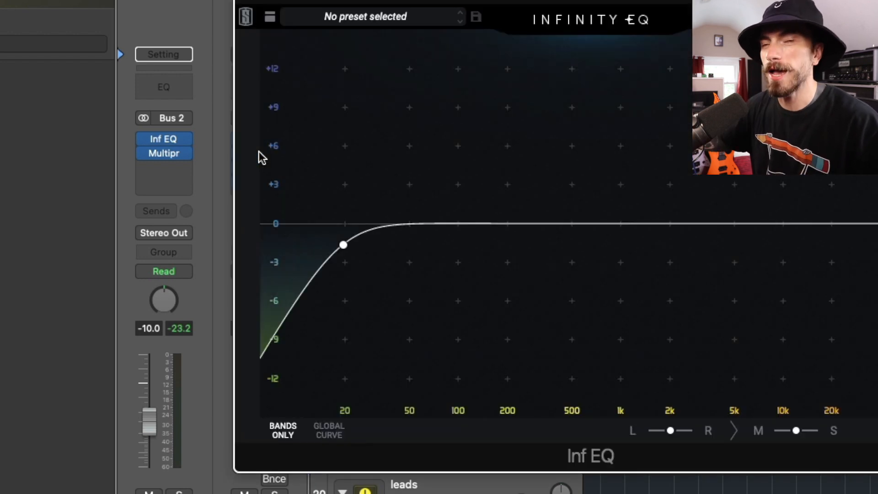